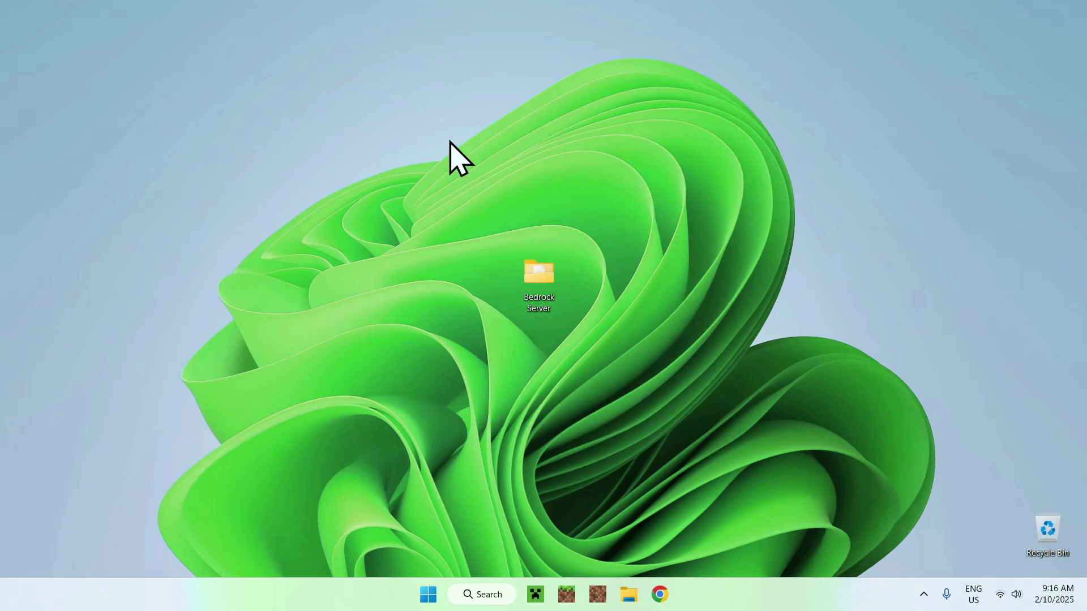
Open the Bedrock Server folder in File Explorer
drag(579, 250, 600, 347)
drag(573, 256, 579, 317)
double_click(550, 272)
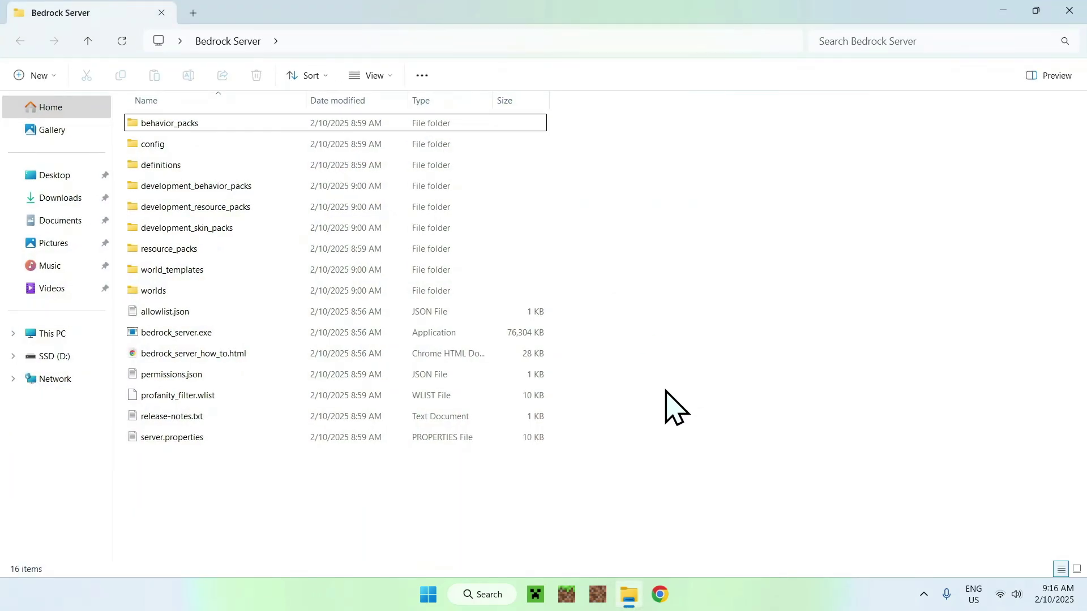
Start bedrock_server.exe on port 19132 and launch Minecraft to its main menu
drag(640, 438, 680, 135)
double_click(495, 328)
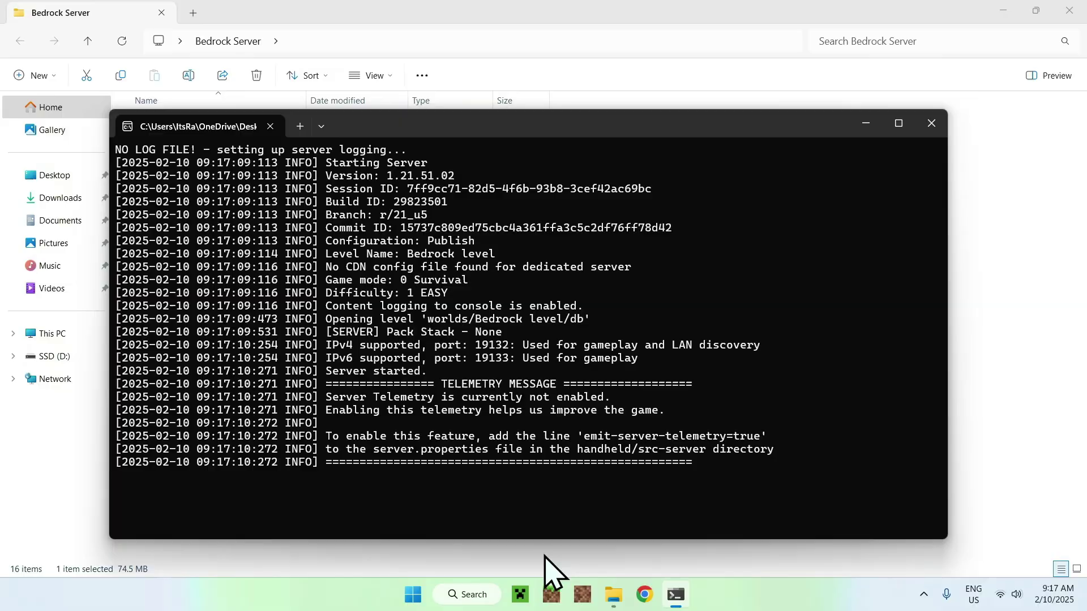
click(552, 594)
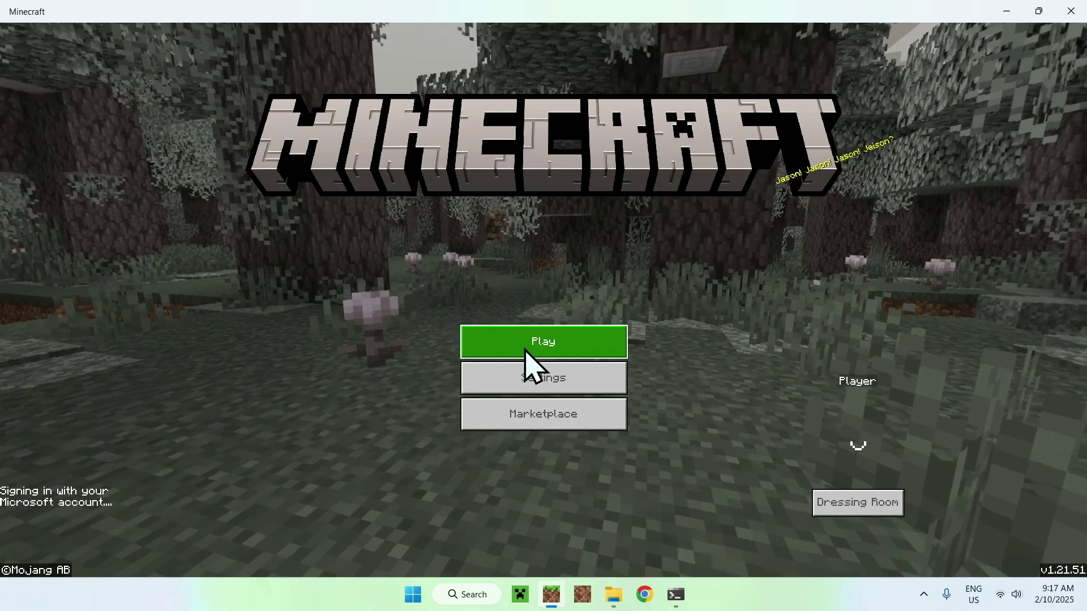
From Play, check Friends, then open the Servers tab's Add External Server form (port 19132)
click(530, 354)
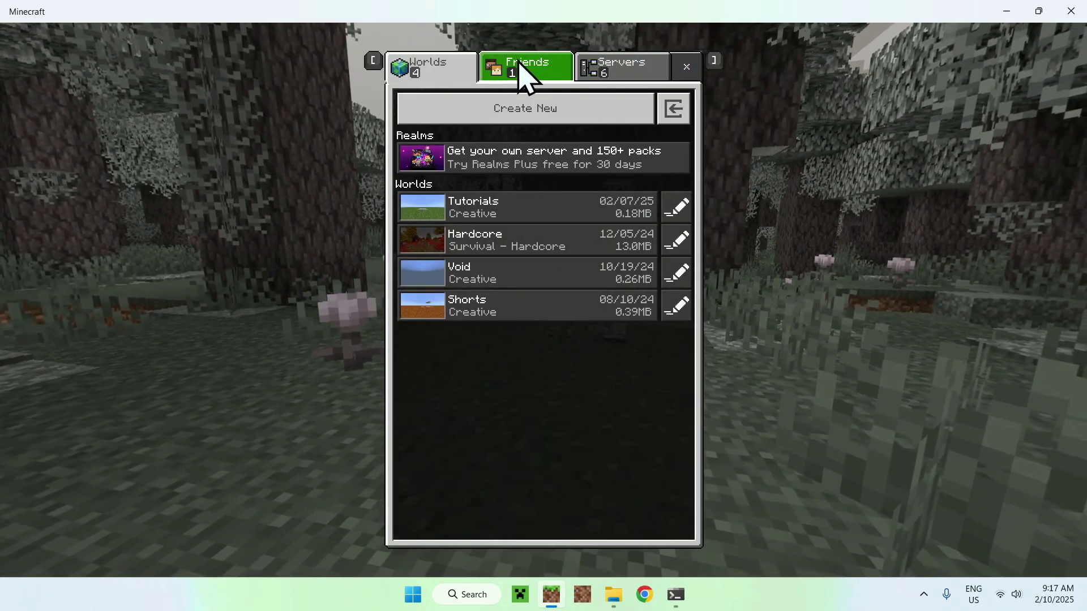
click(518, 63)
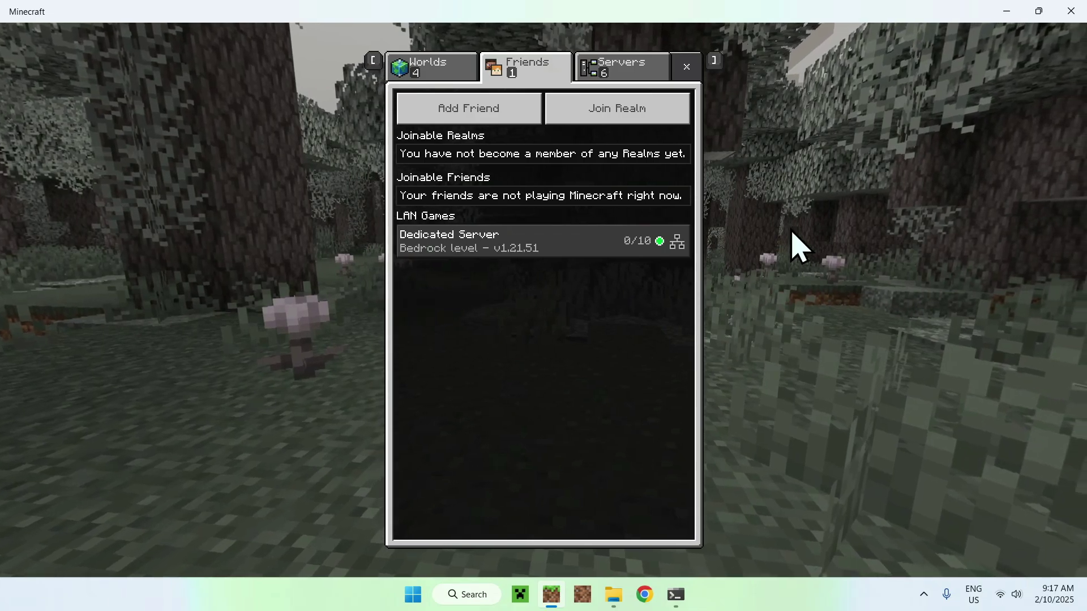
click(623, 68)
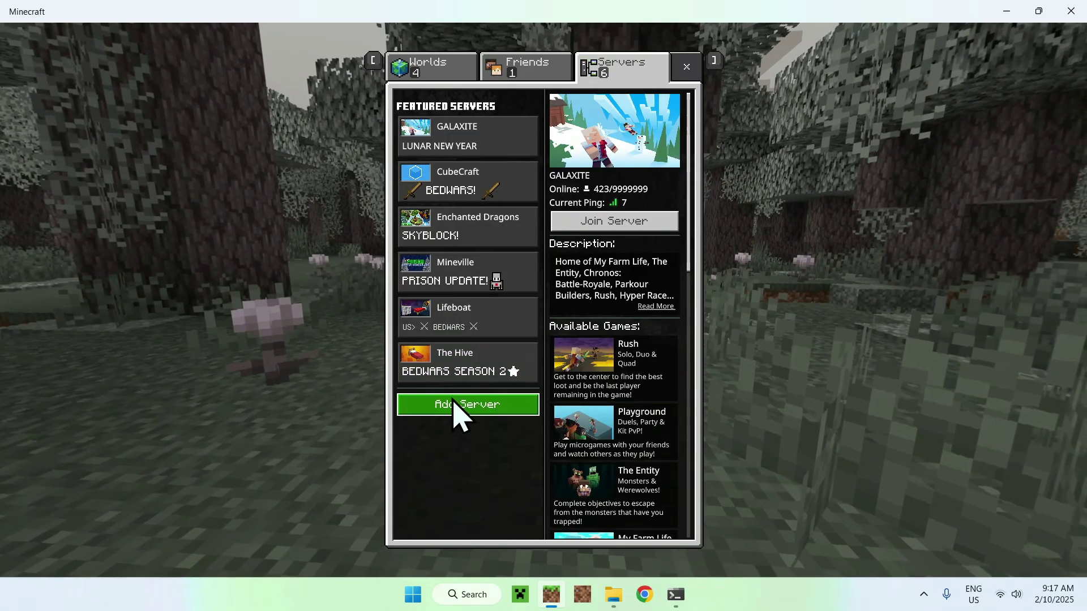
click(456, 404)
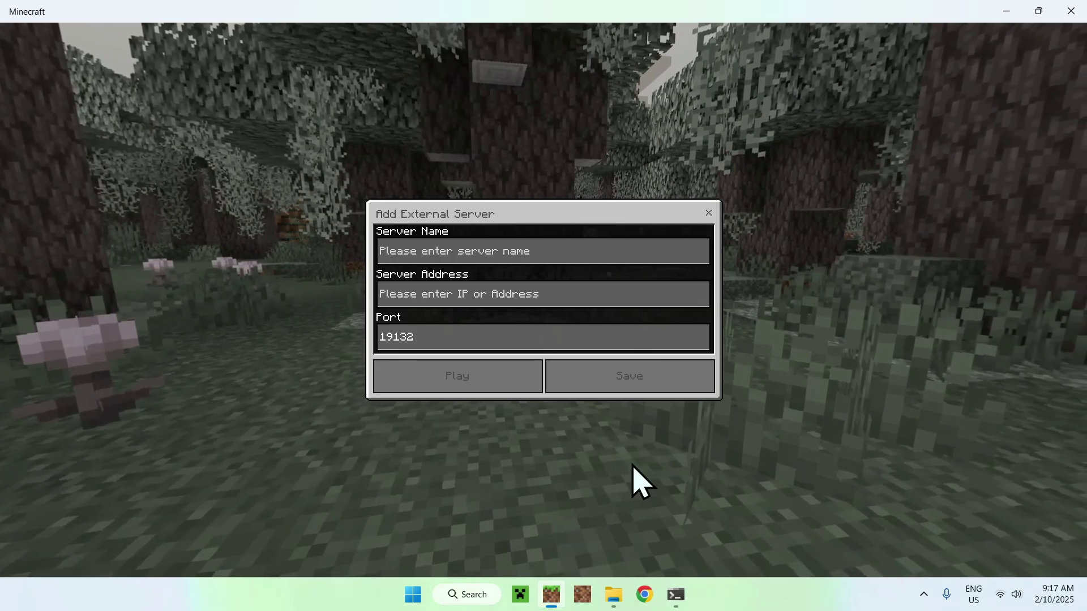
Find the Settings app by searching 'set' and open Windows Settings
click(453, 595)
text(set)
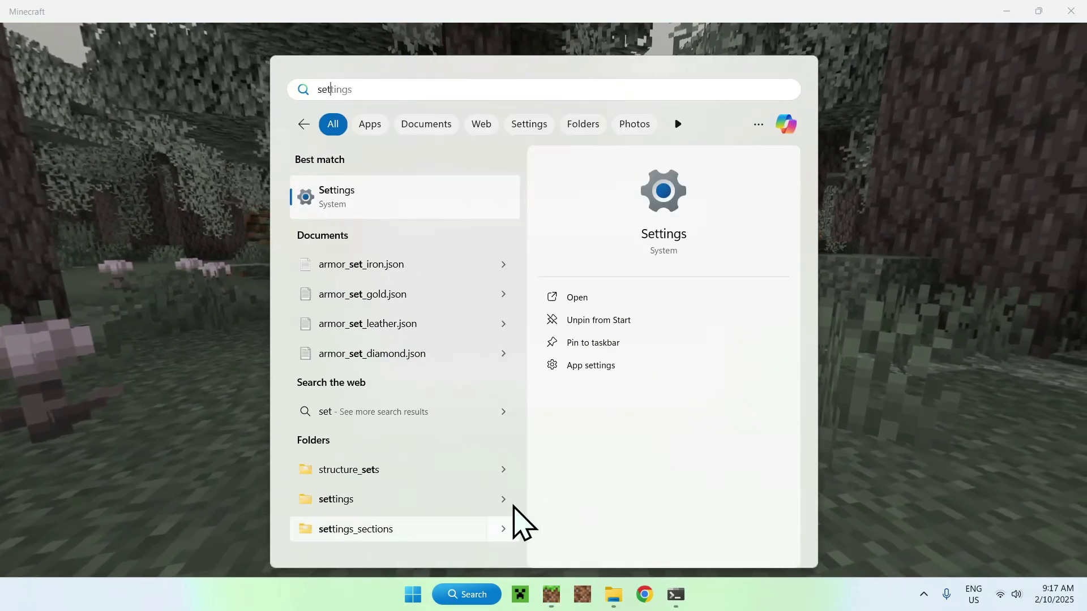
click(417, 190)
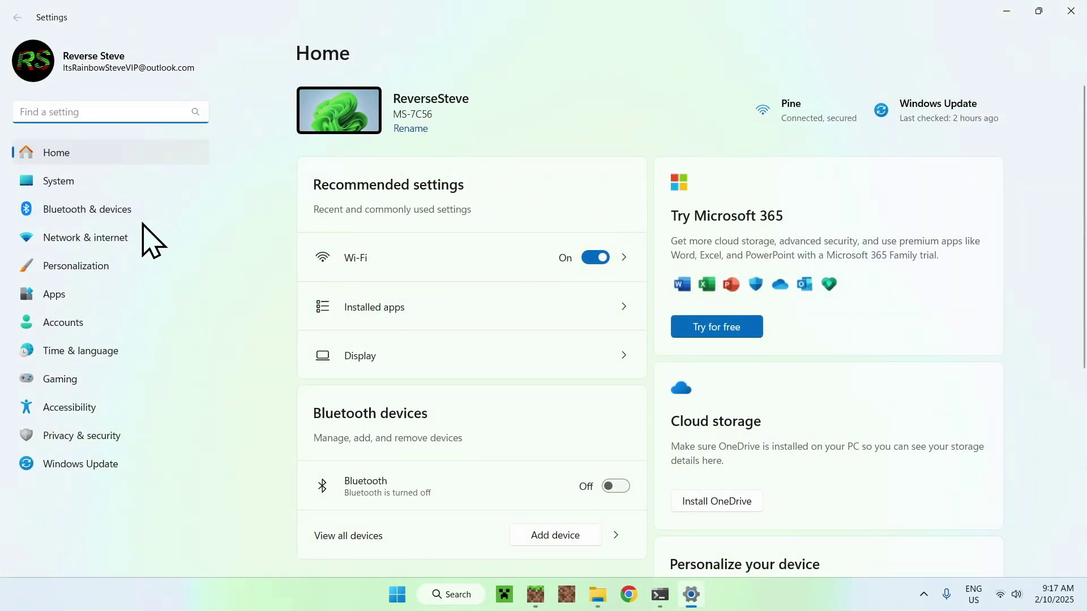
In the Pine Wi-Fi properties, select the IPv4 address 192.168.2.25 for copying
click(99, 241)
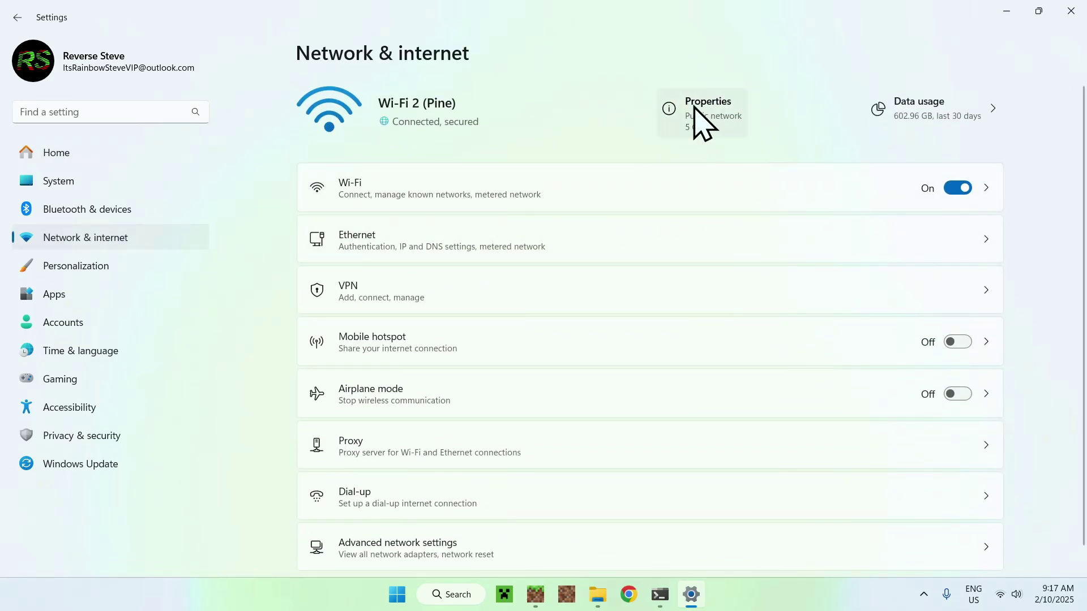
click(703, 123)
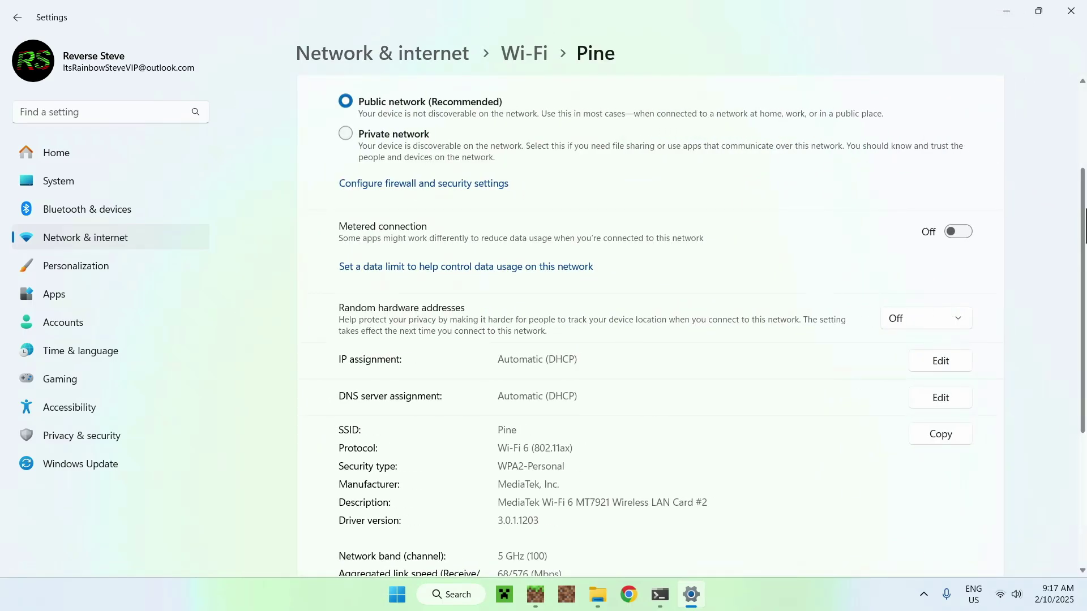
scroll(1082, 223, down, 2)
scroll(1082, 224, down, 1)
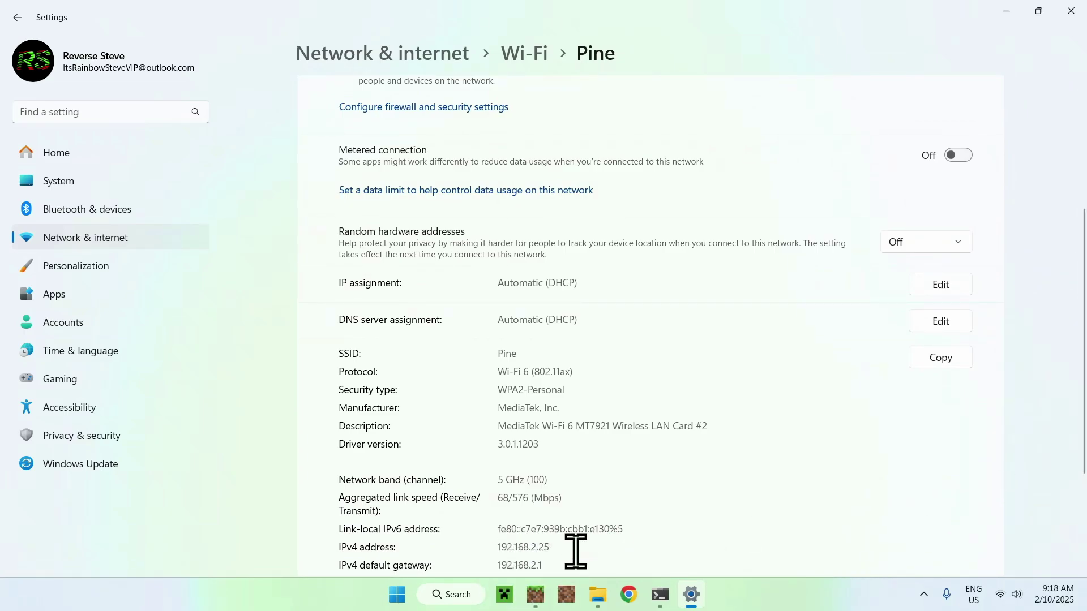
drag(498, 546, 551, 551)
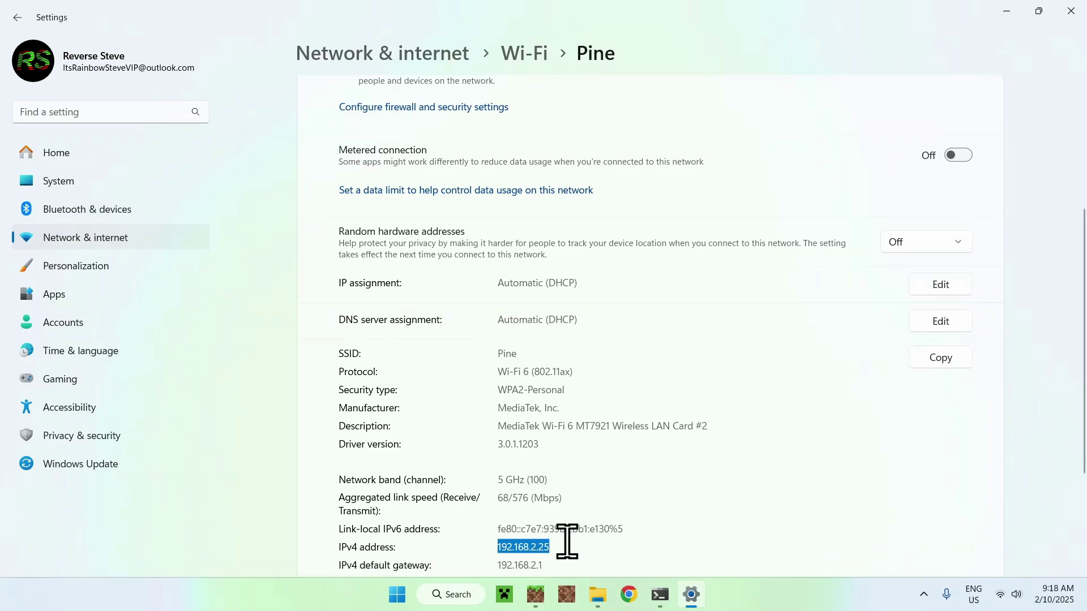
right_click(535, 546)
Copy the IP and save a server named D at 192.168.2.25, port 19132
click(574, 510)
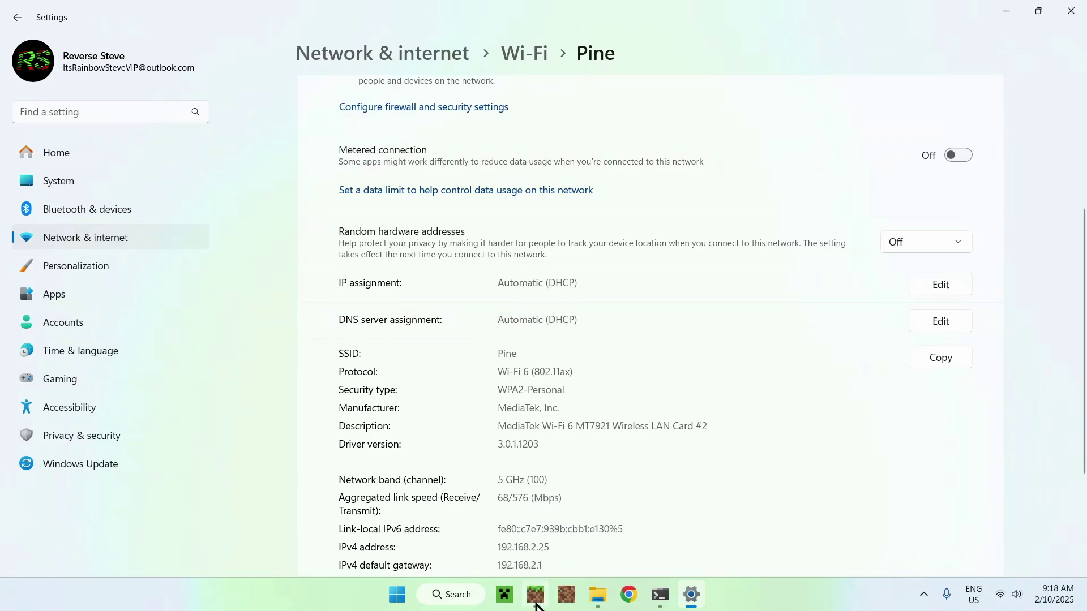
click(536, 595)
click(490, 295)
key(ctrl+v)
click(453, 253)
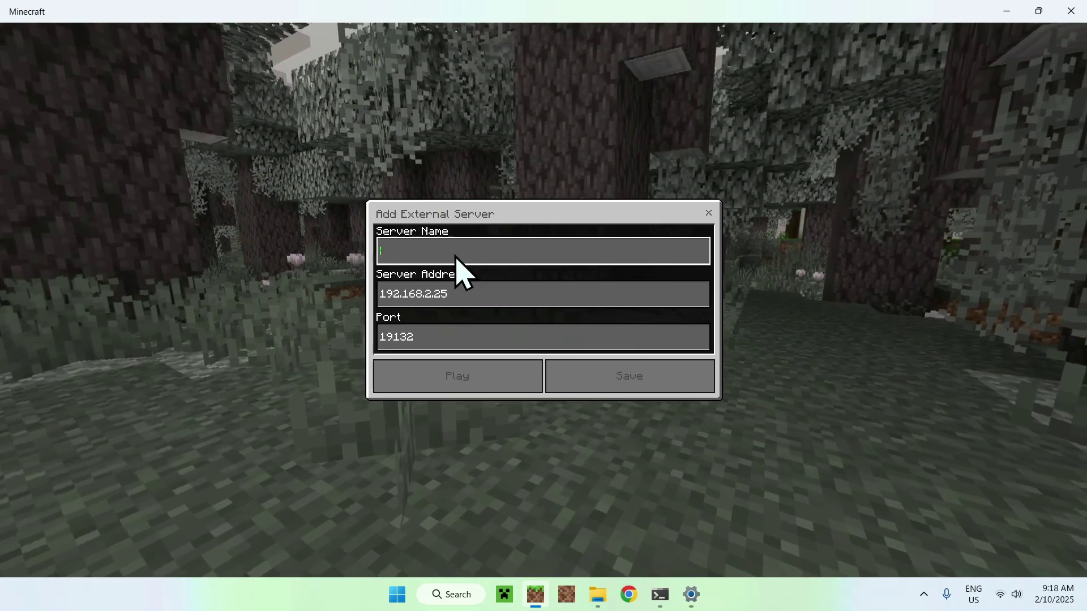
text(D)
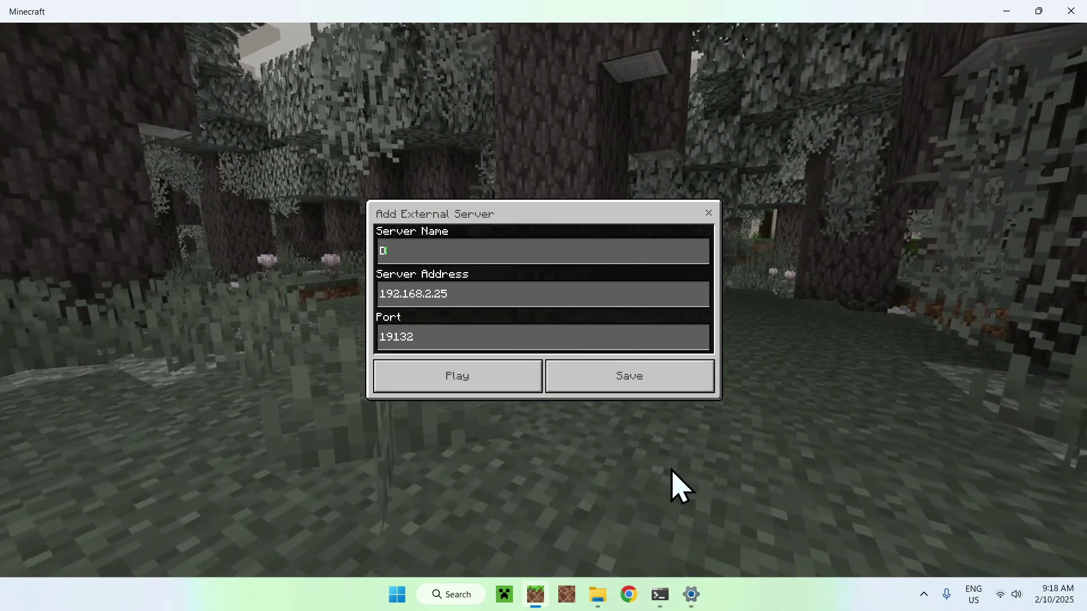
click(631, 386)
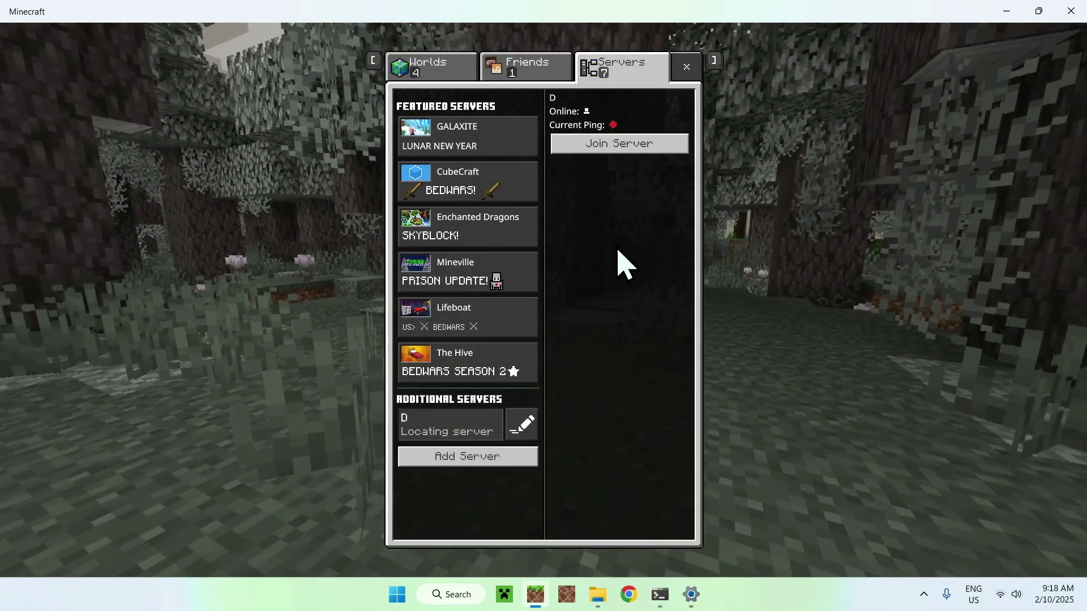
Join server D, walk across the savanna world, then save and quit
click(613, 150)
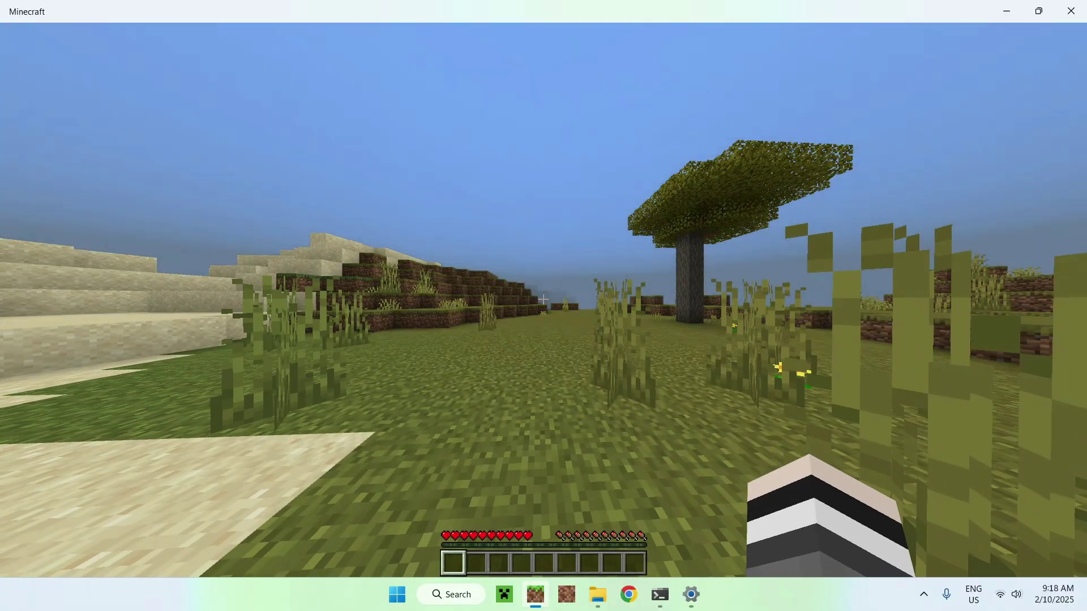
key(w)
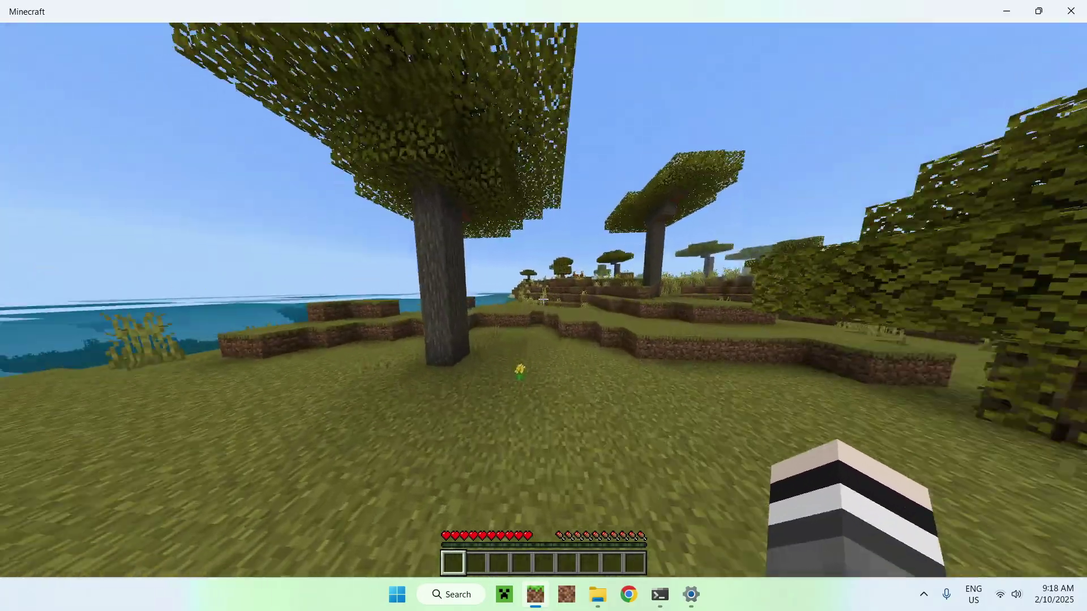
key(w)
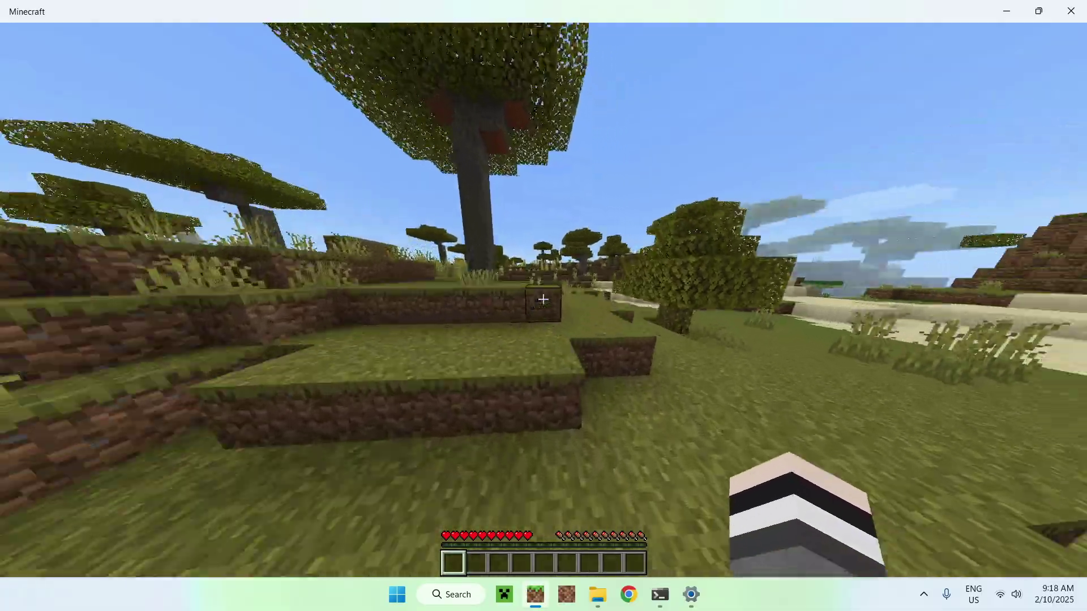
key(w)
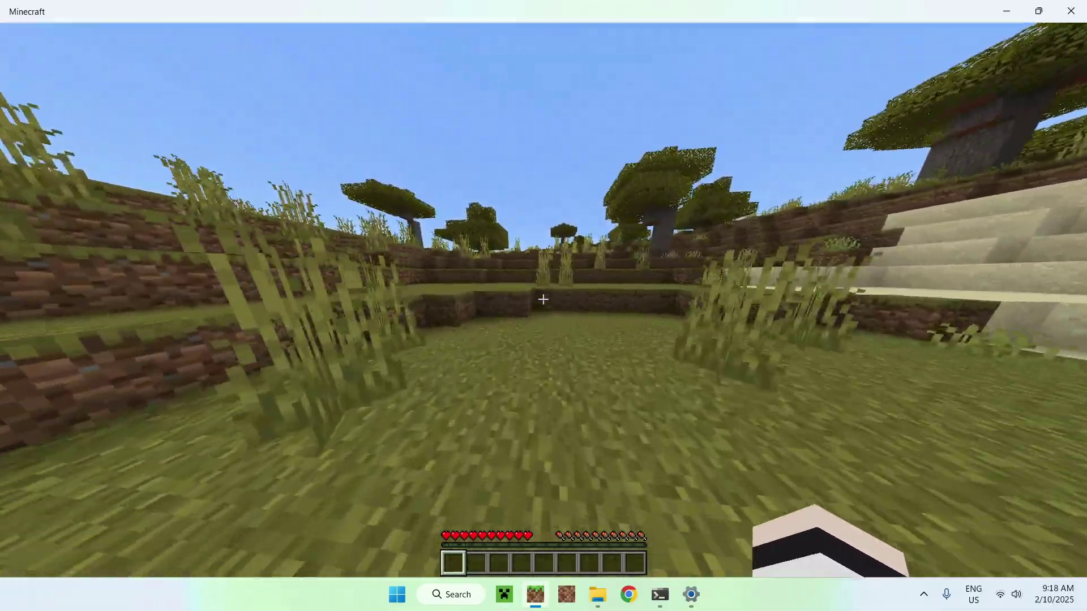
key(w)
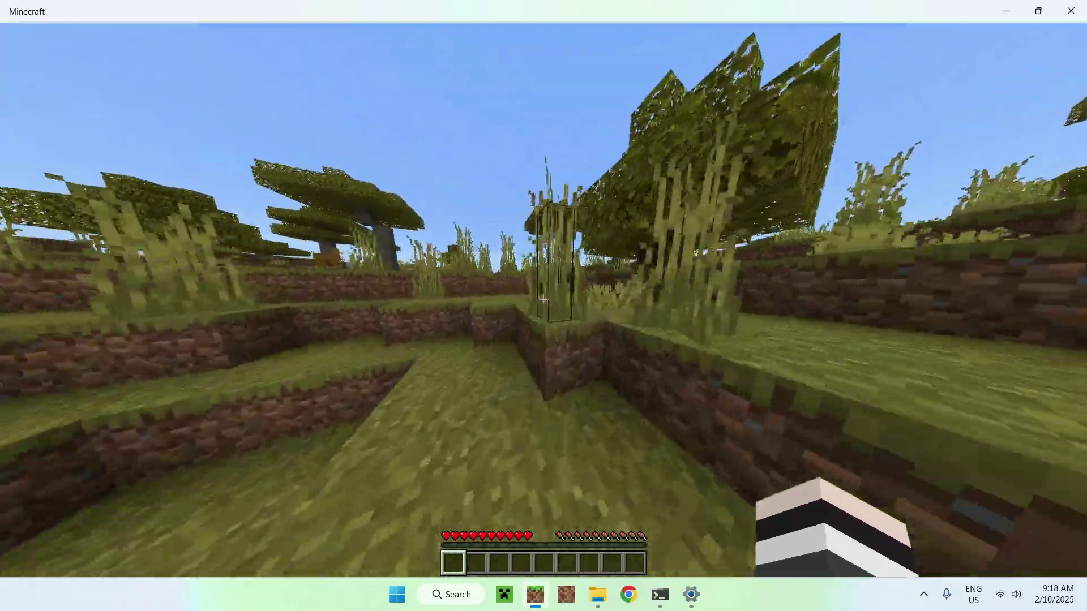
key(w)
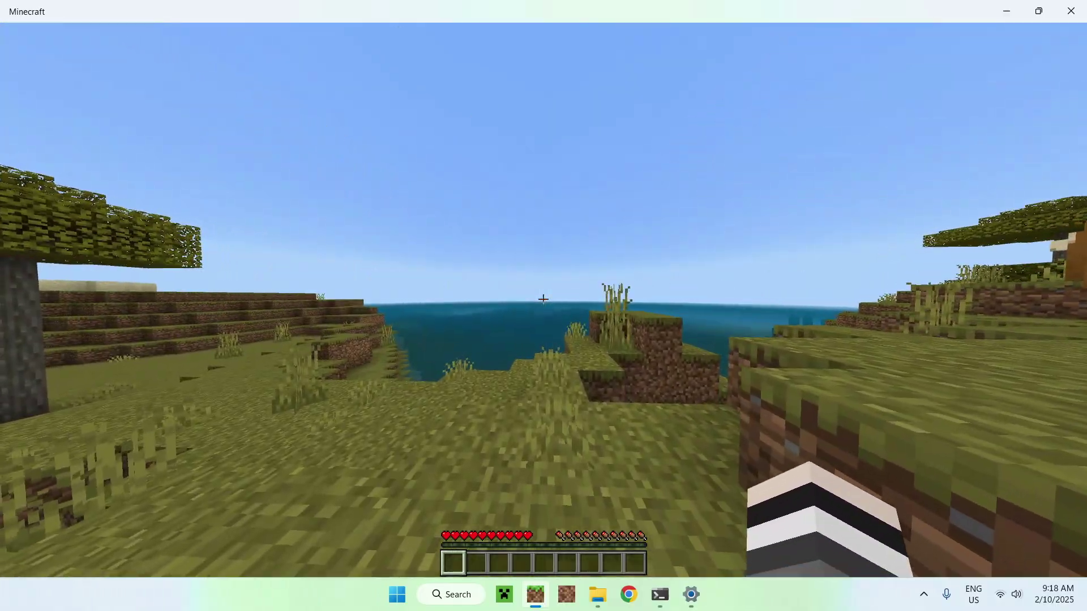
key(Escape)
click(429, 346)
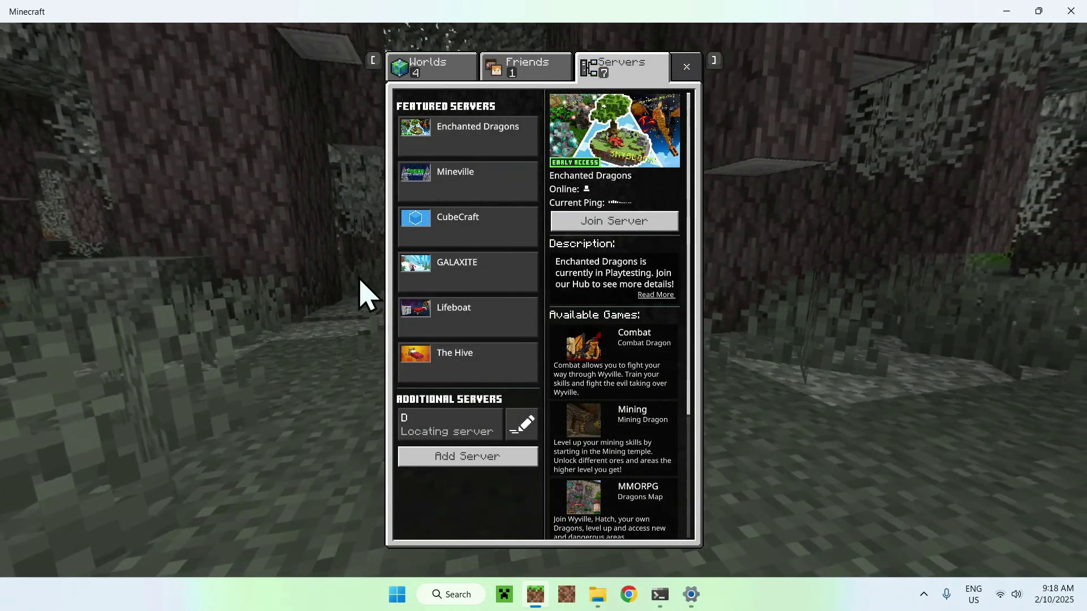
Remove server D from the Servers list, then bring back the Wi-Fi properties
click(522, 85)
click(610, 72)
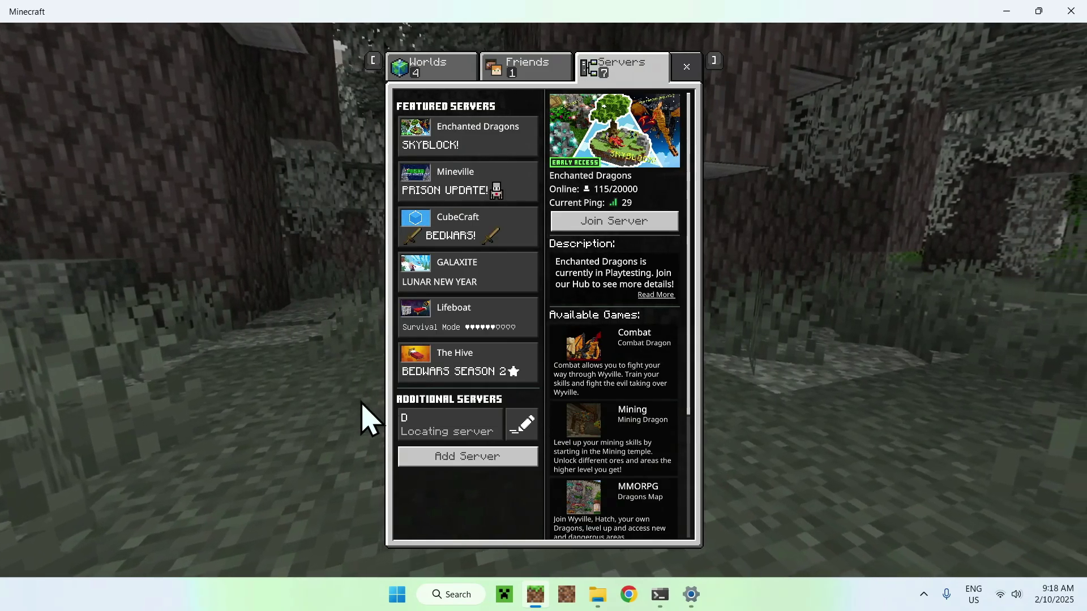
click(514, 426)
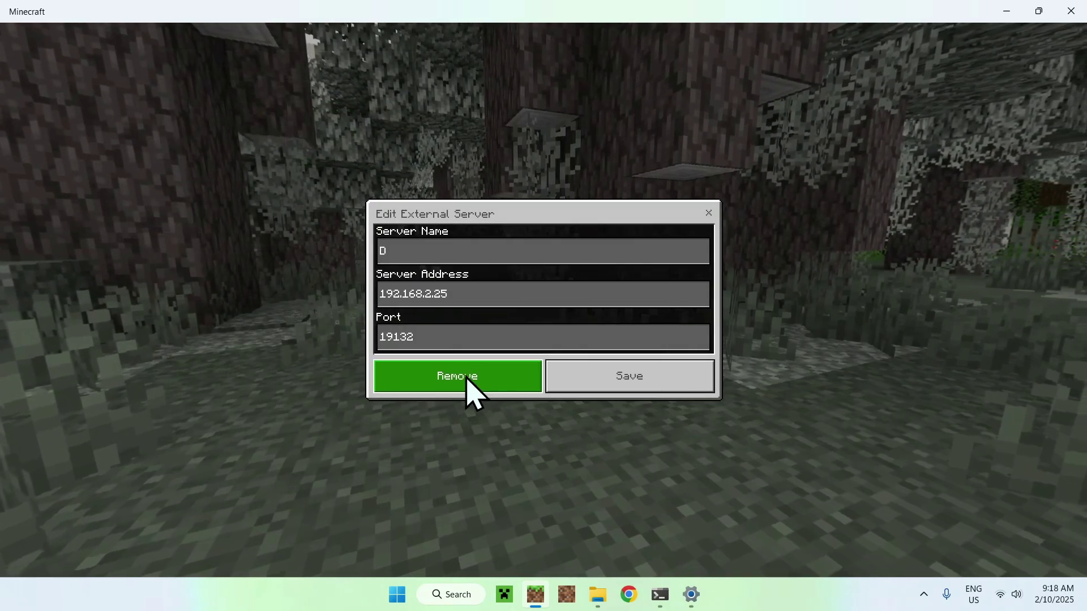
click(478, 386)
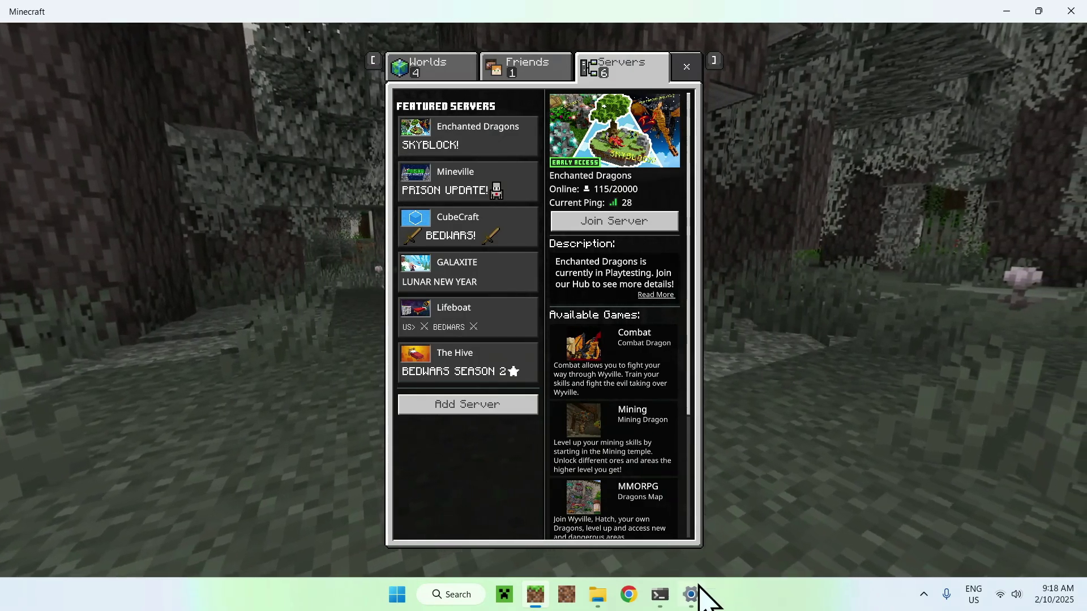
click(696, 593)
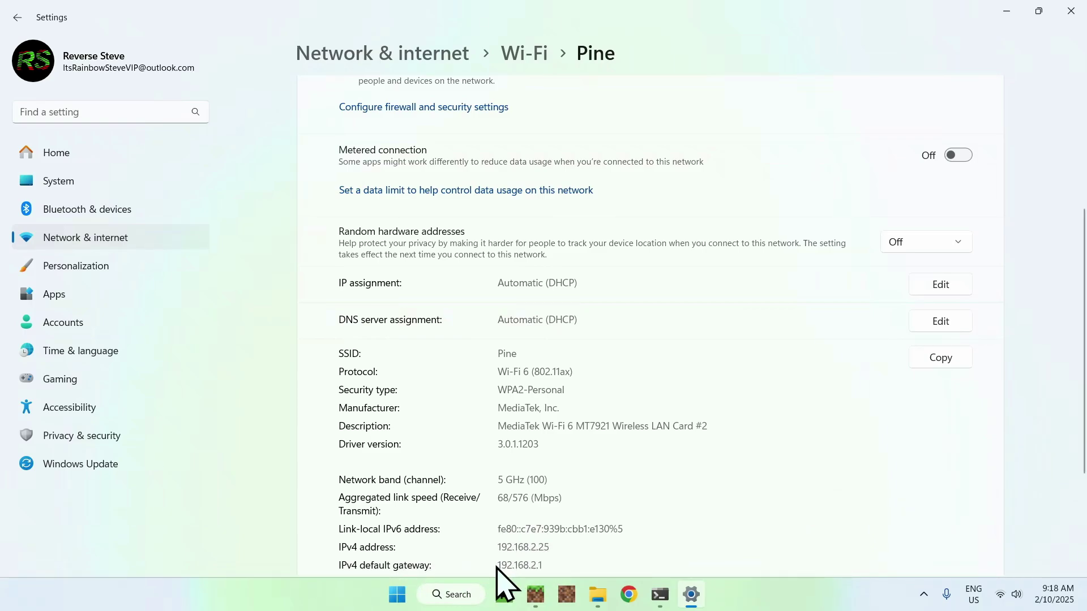
Copy the default gateway 192.168.2.1 and open Chrome to a new tab
drag(497, 565, 545, 562)
key(ctrl+c)
right_click(518, 567)
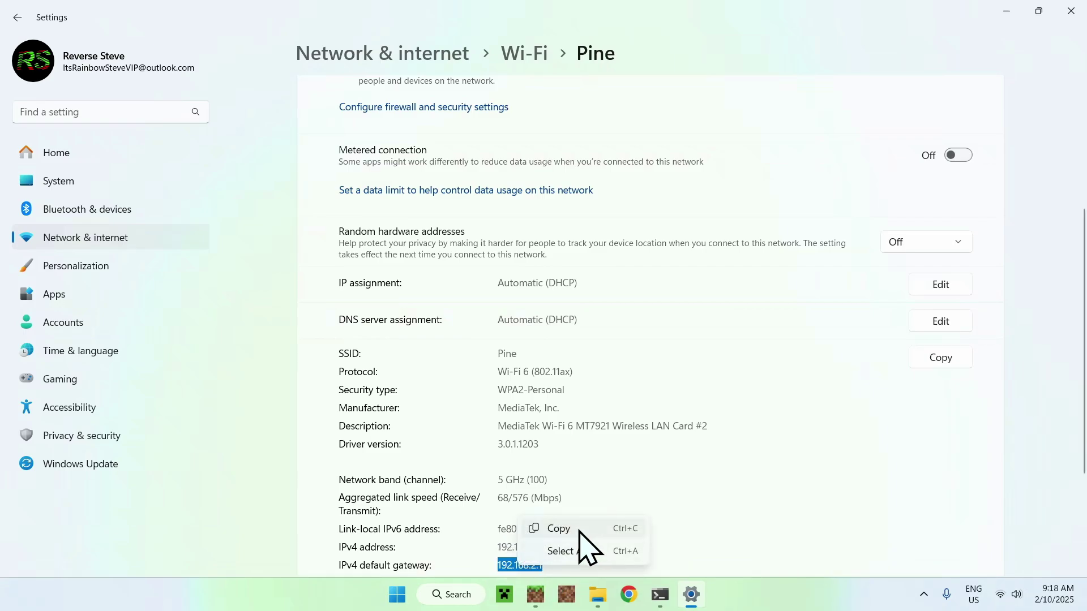
click(579, 530)
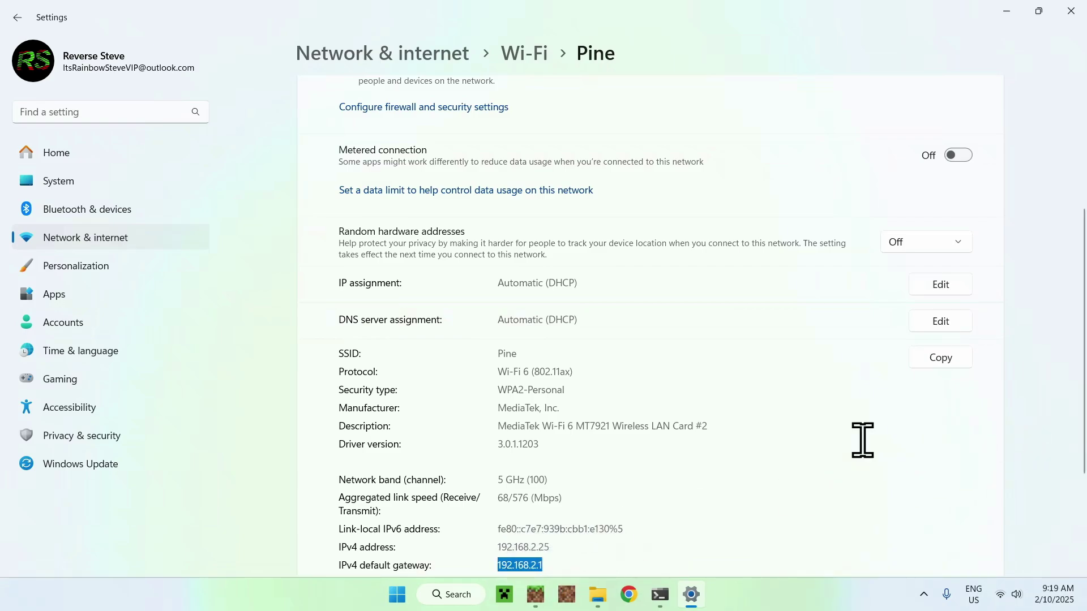
click(629, 596)
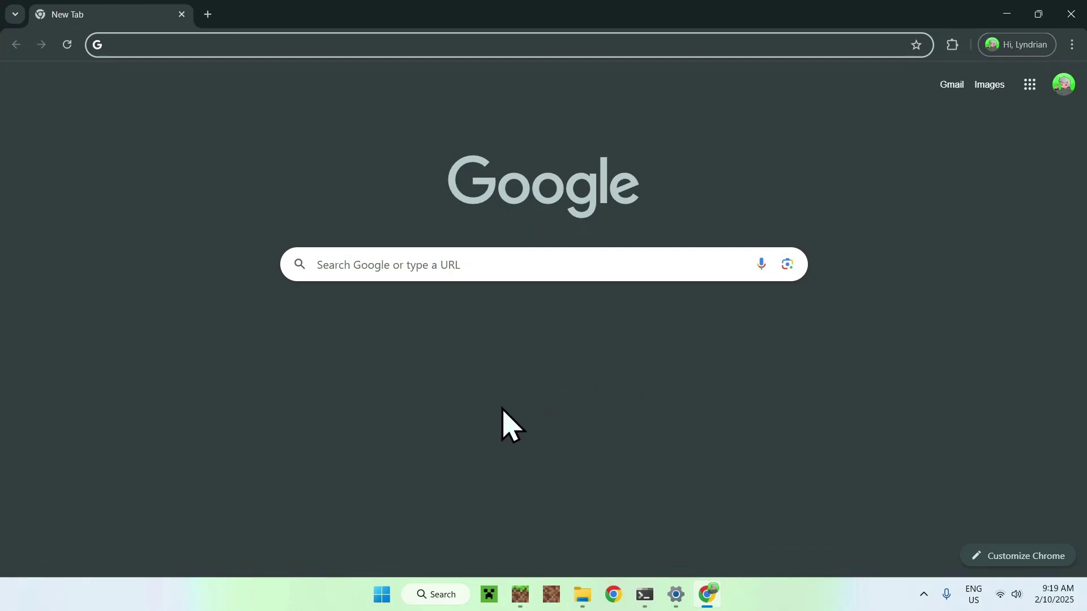
Paste 192.168.2.1 into Chrome's address bar and load the Bell Giga Hub dashboard
right_click(547, 46)
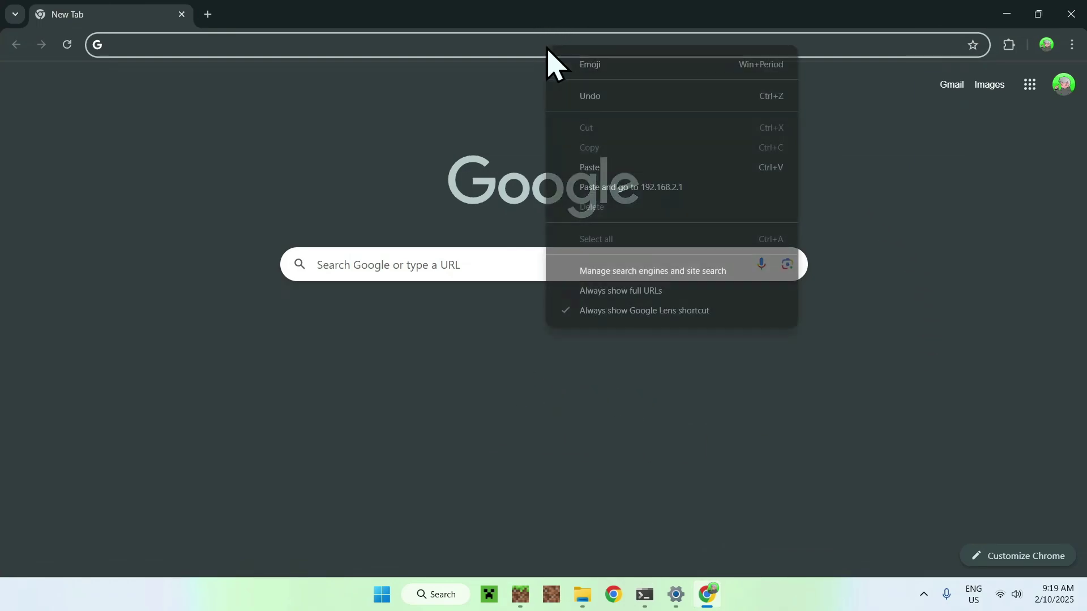
click(616, 168)
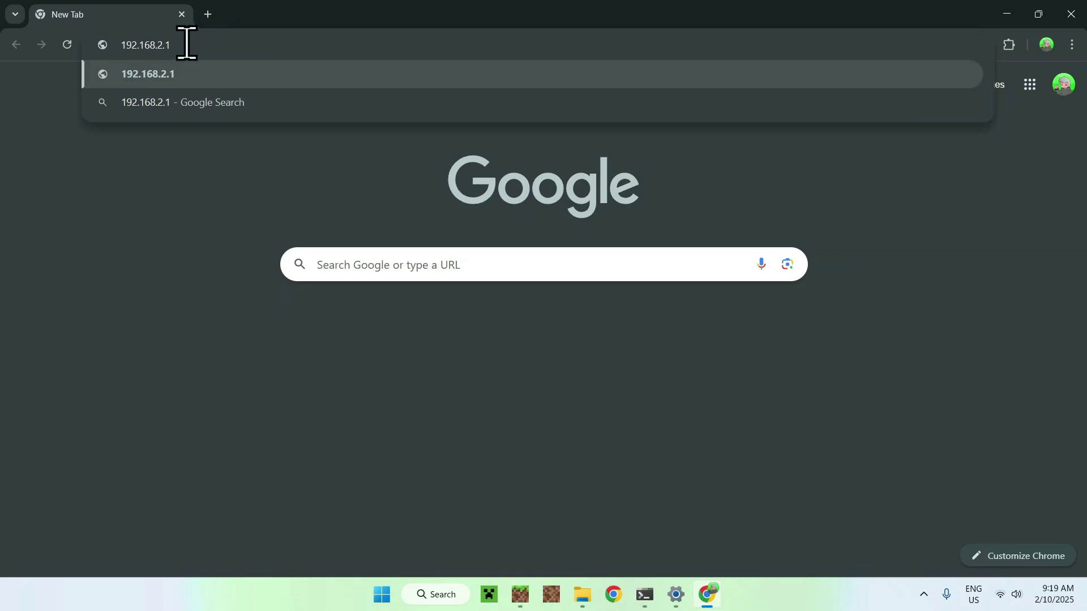
key(Return)
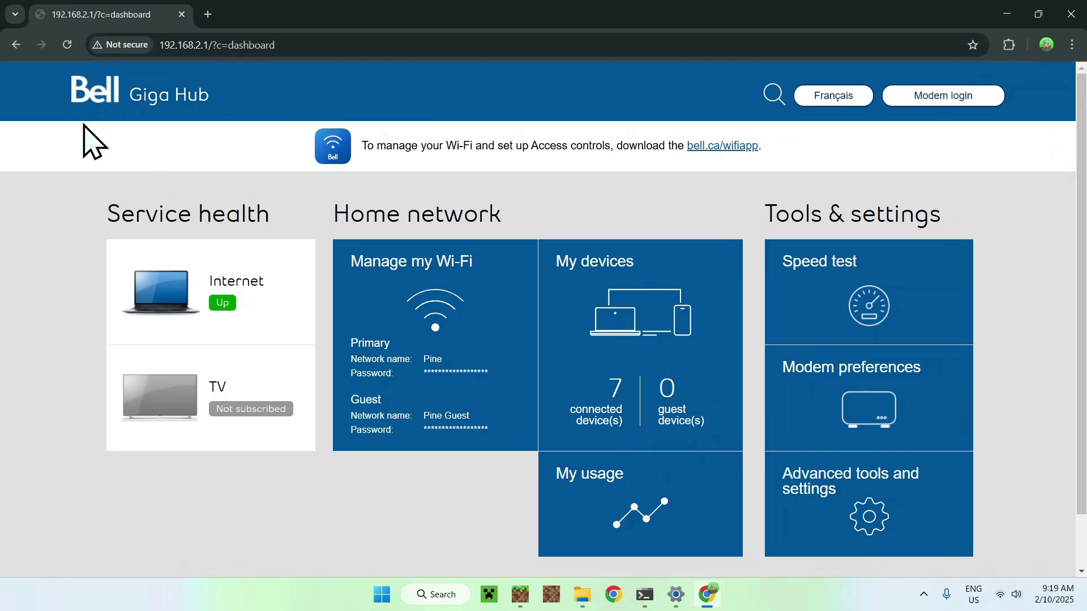
Google 'BELL Router IP' and compare the result with the 192.168.2.1 gateway in Settings
click(207, 14)
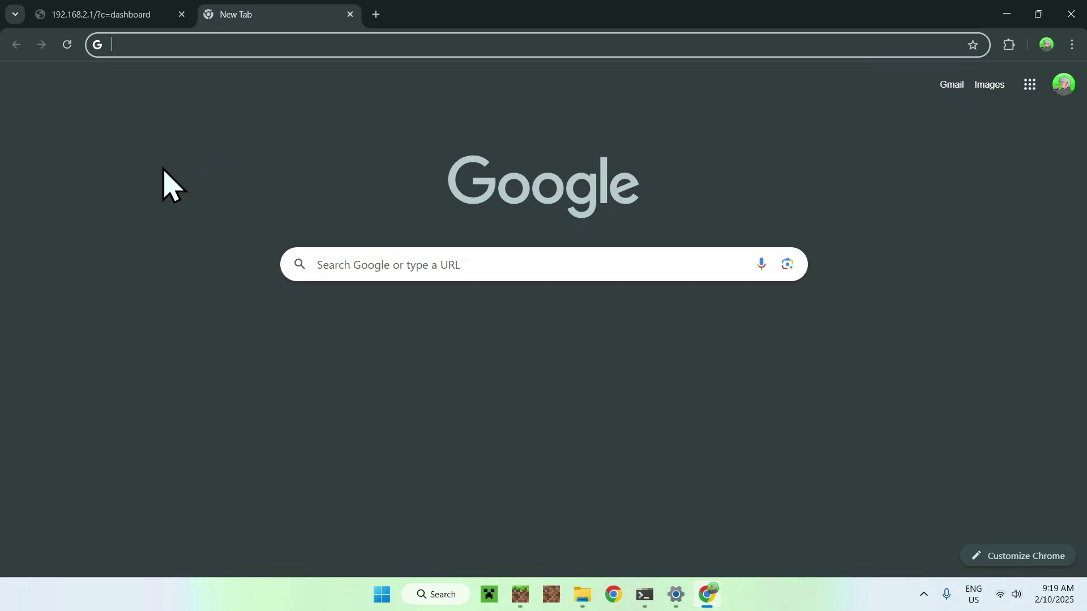
click(333, 262)
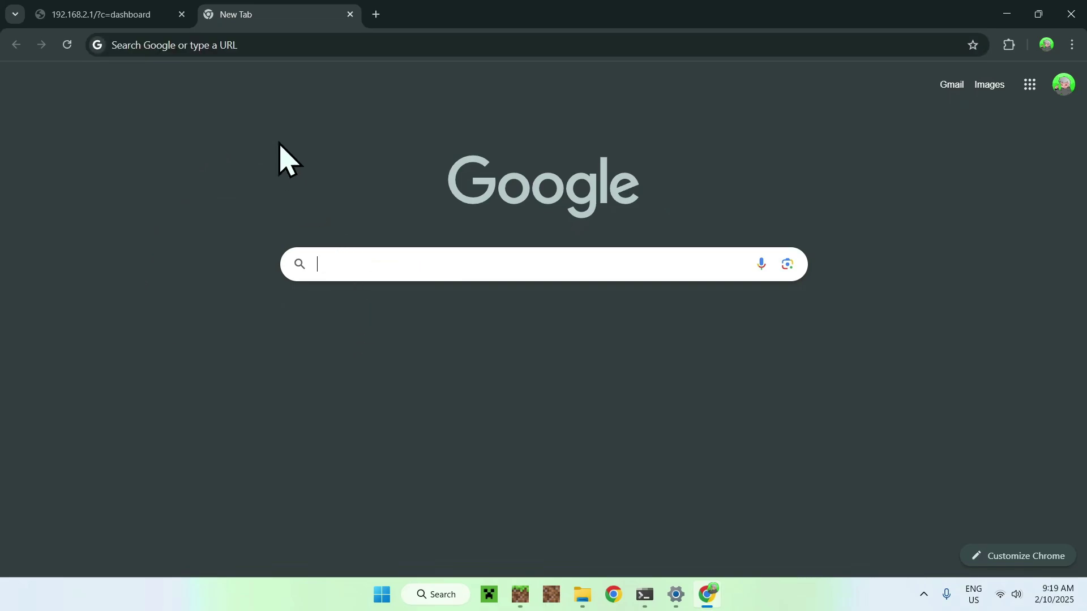
text(BELL Router IP)
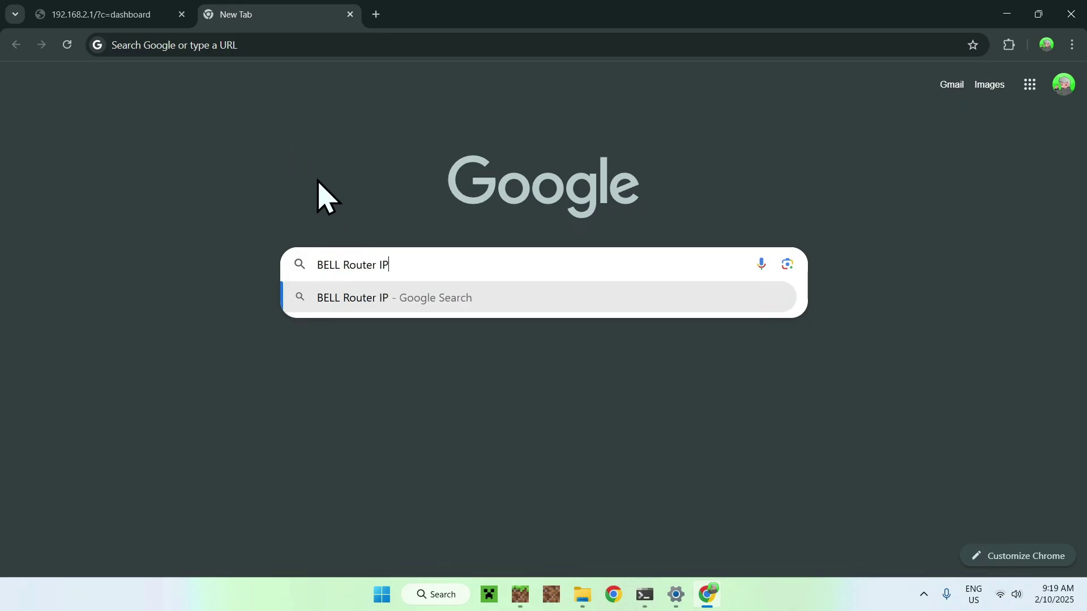
key(Return)
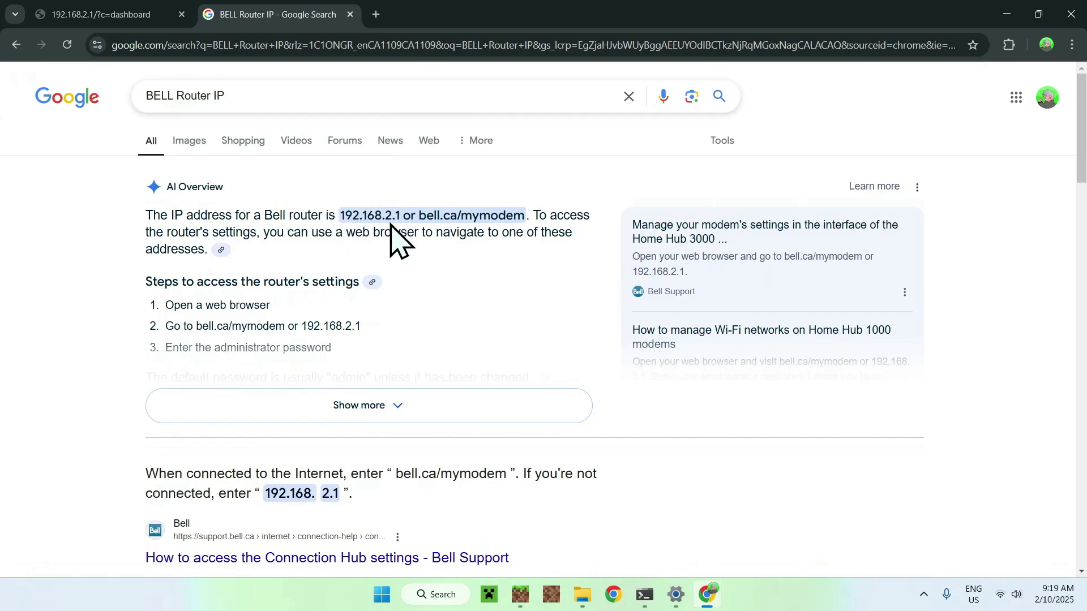
click(675, 595)
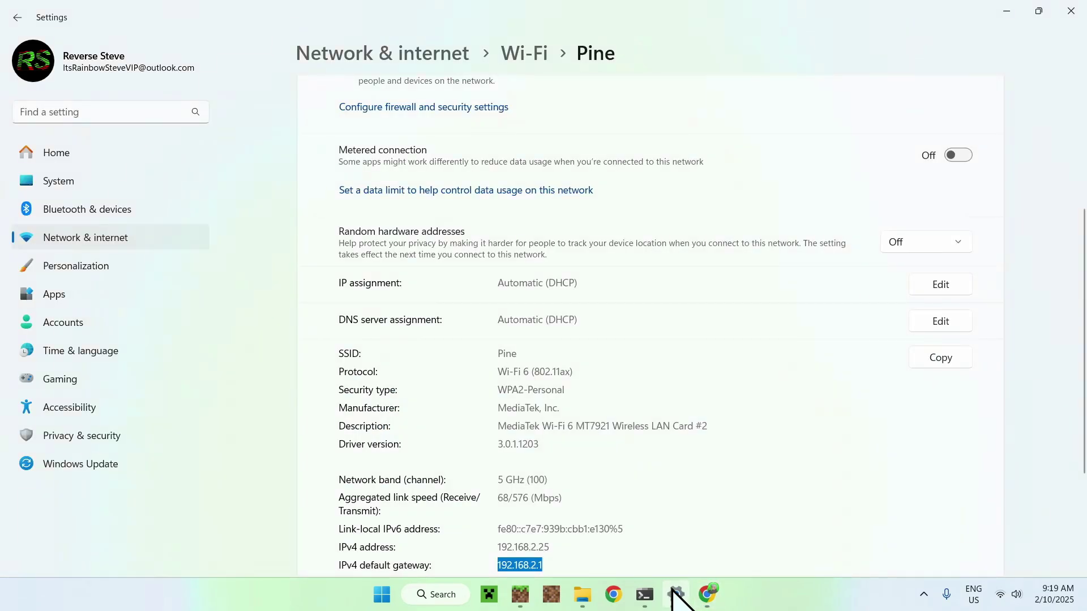
click(706, 593)
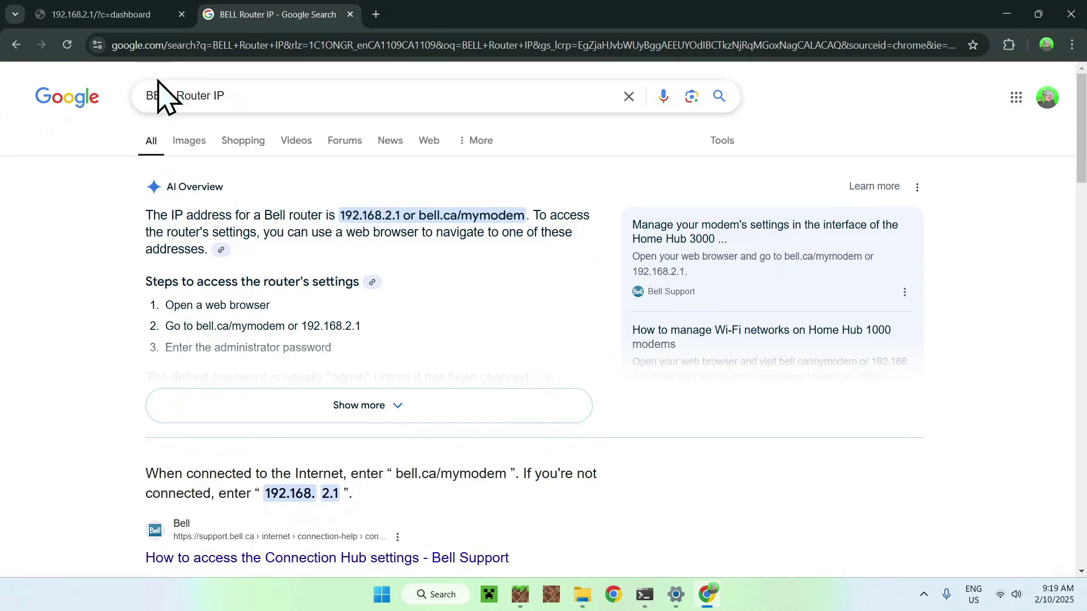
On the 192.168.2.1 tab, log into Advanced tools and settings and close the contact prompt
click(111, 17)
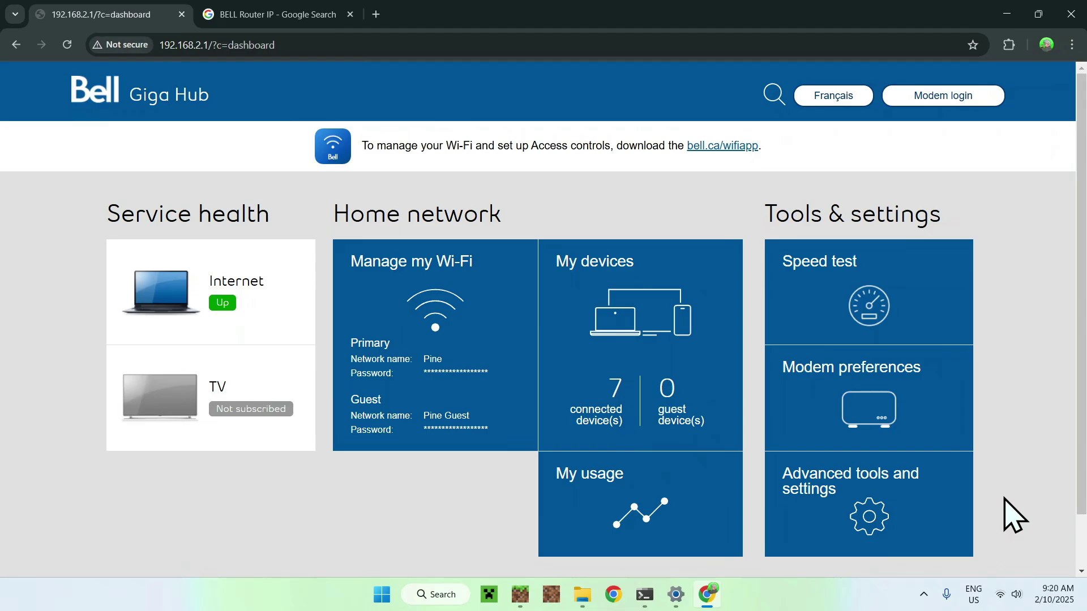
click(860, 514)
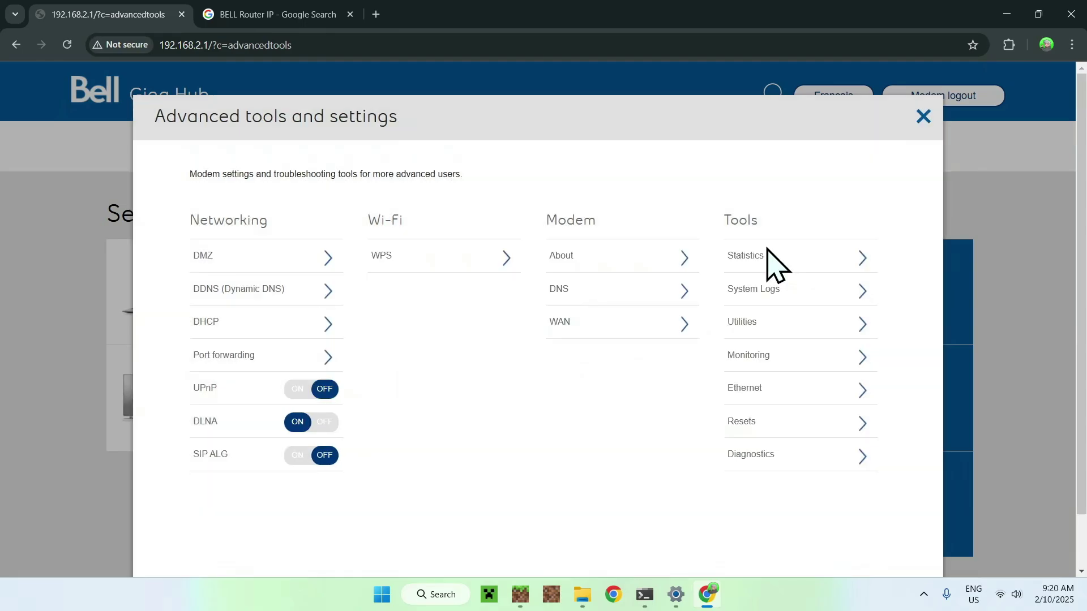
click(765, 249)
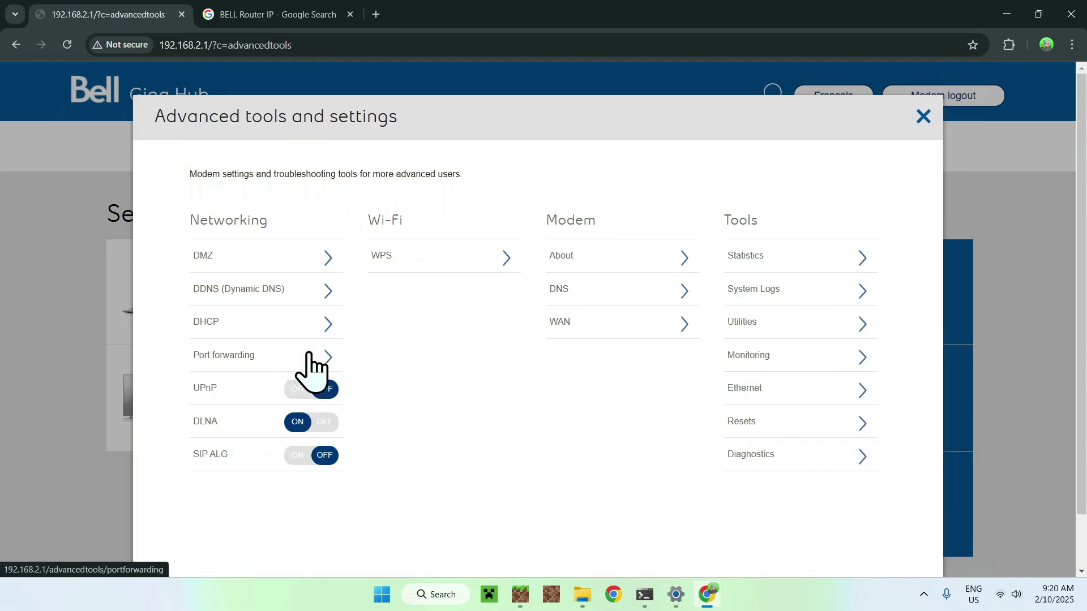
Draft a port forwarding rule named 'Bedrock Server', then check port 19132 in Minecraft
click(288, 356)
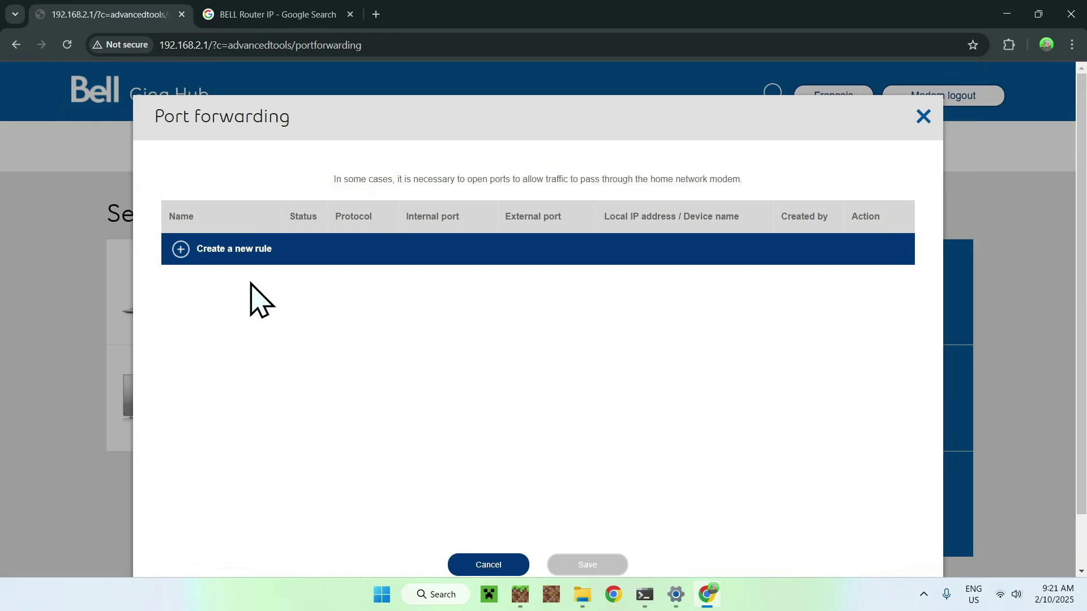
click(199, 253)
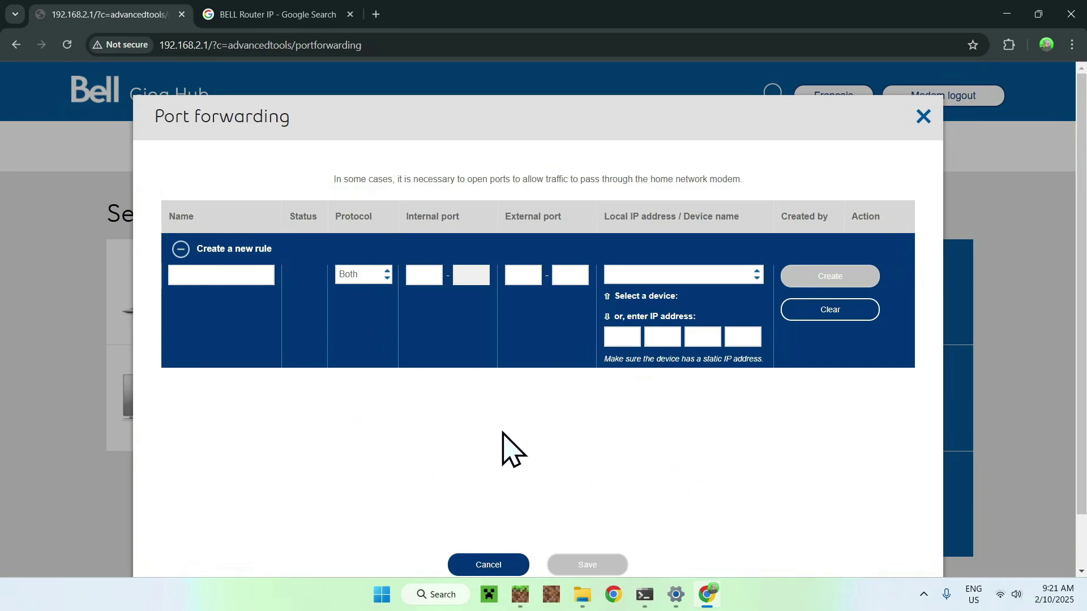
click(223, 275)
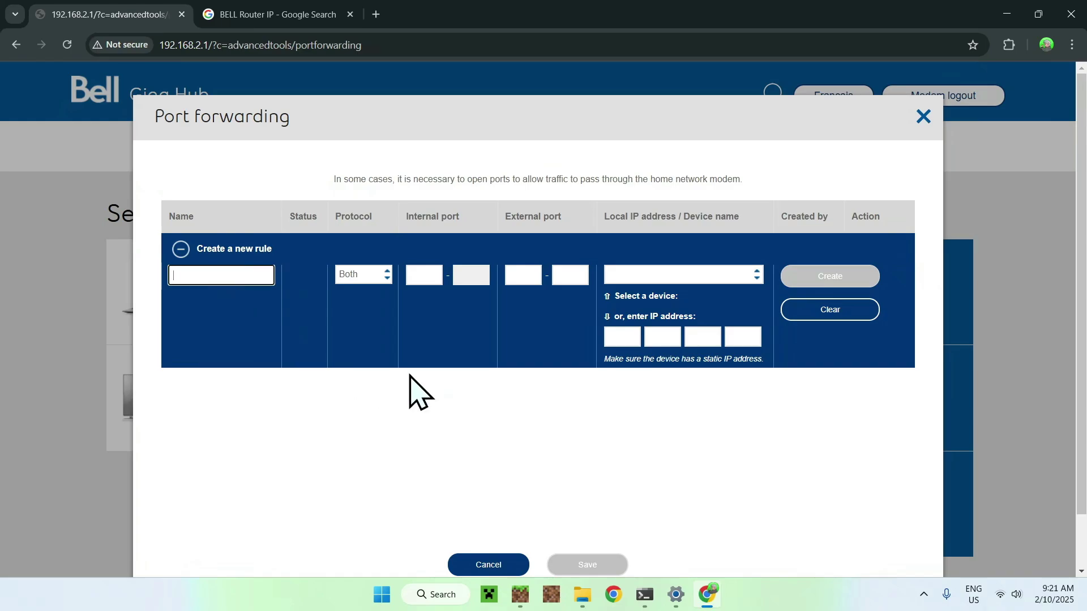
text(Bedrock Server)
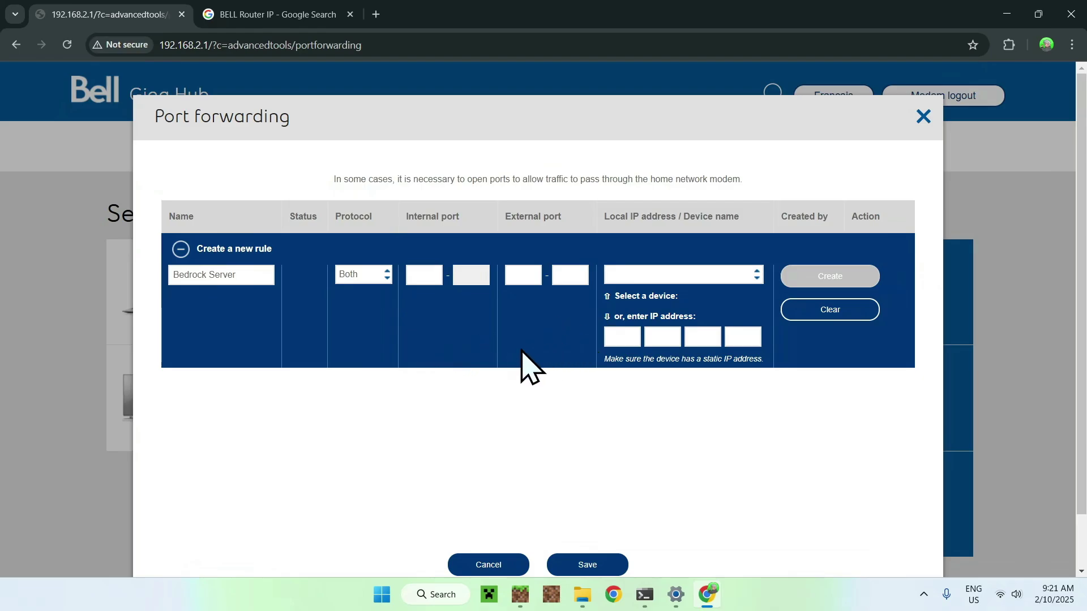
click(531, 594)
Check Minecraft's port 19132, then enter 19132–19132 as the rule's internal and external port ranges
click(470, 406)
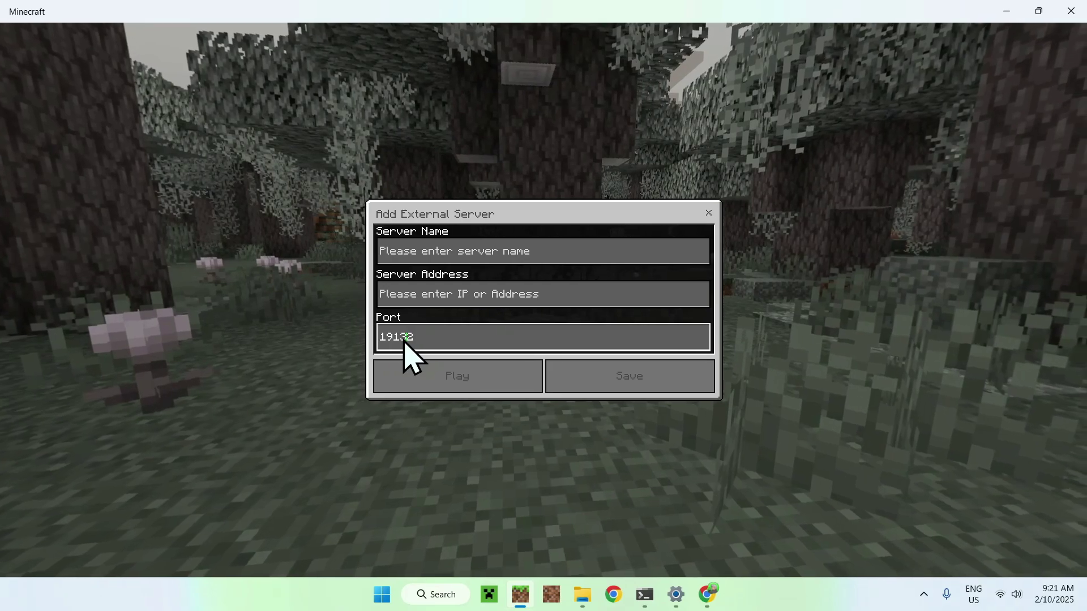
click(707, 593)
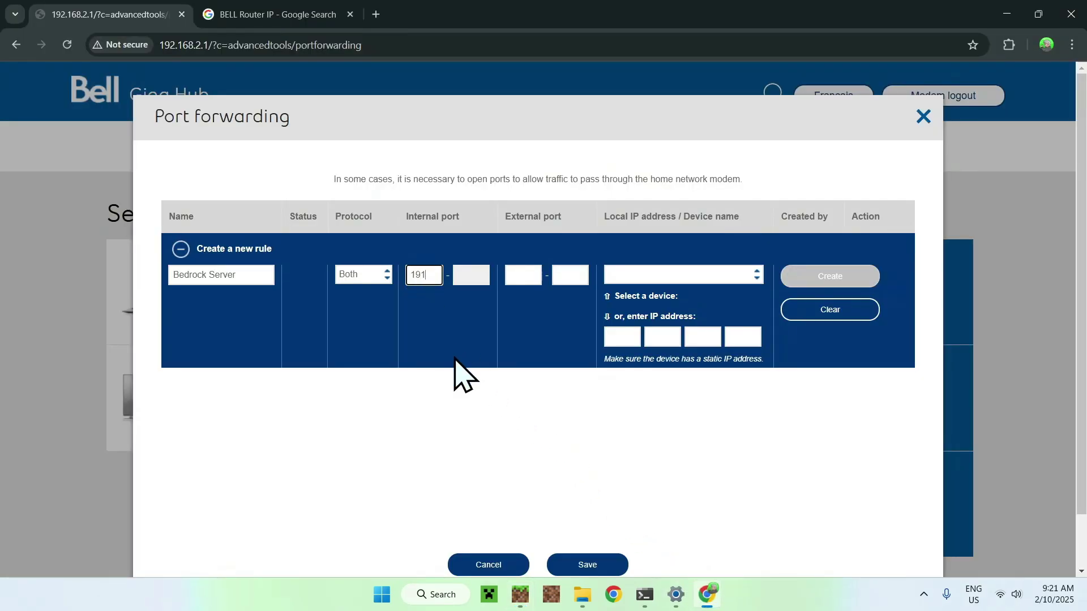
click(484, 279)
click(516, 276)
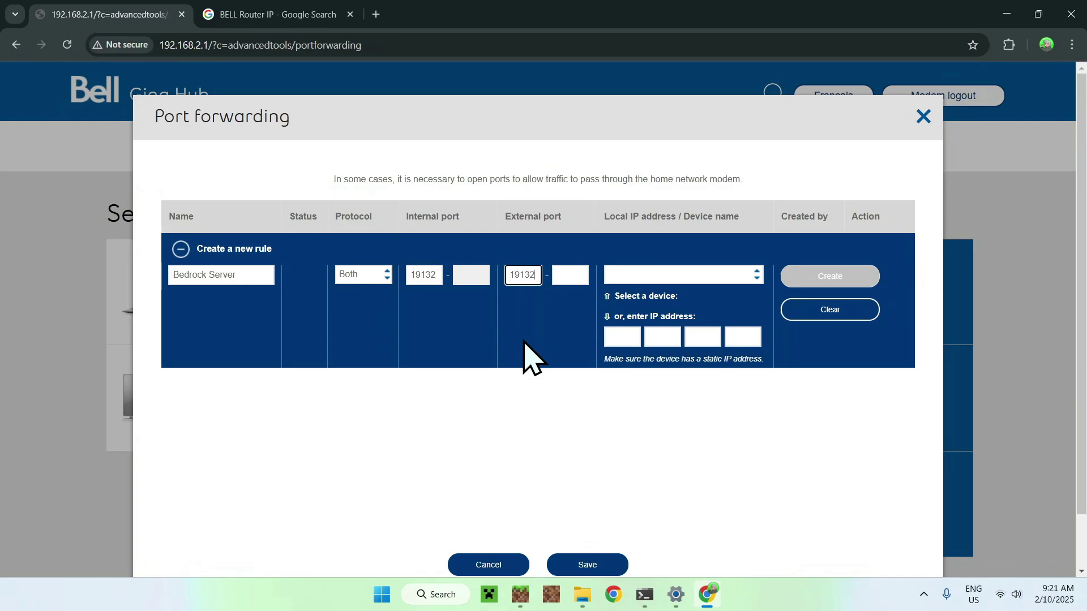
click(559, 277)
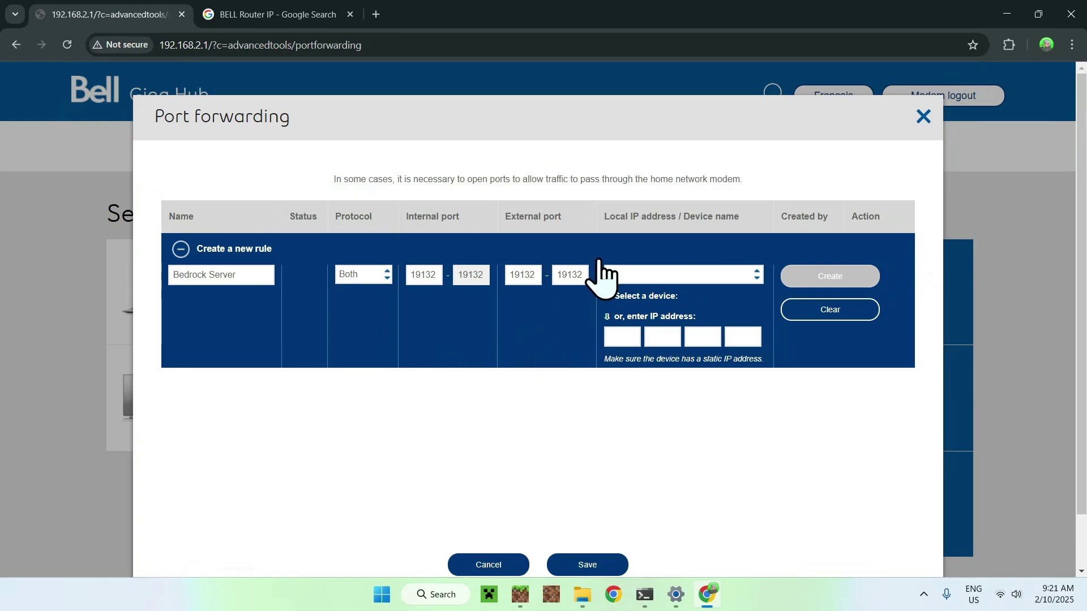
Finish the external port range and look up the PC's network details in Windows Settings
click(419, 310)
click(520, 594)
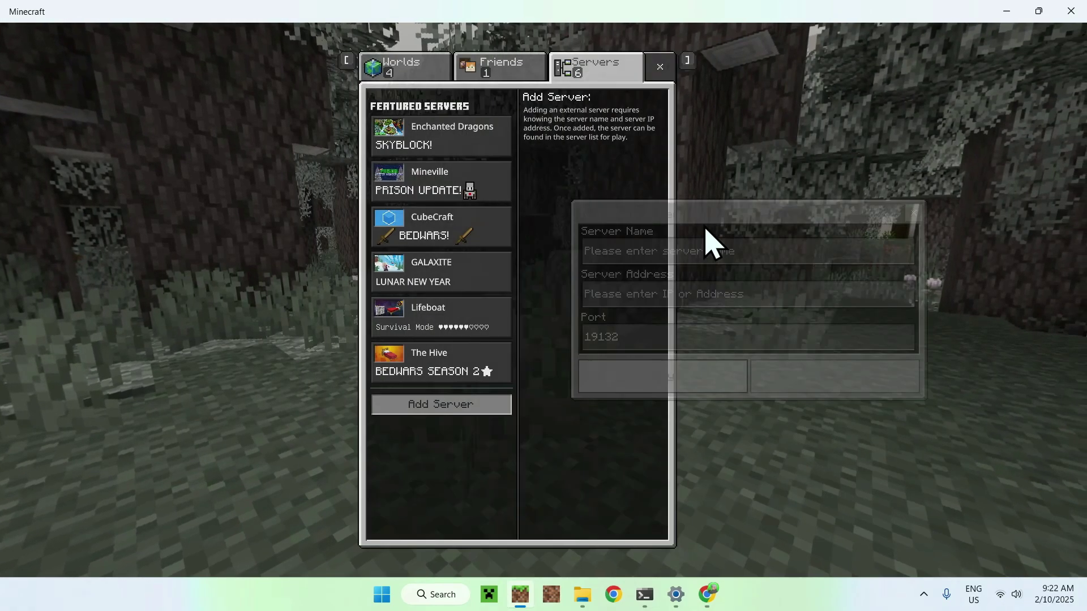
click(667, 586)
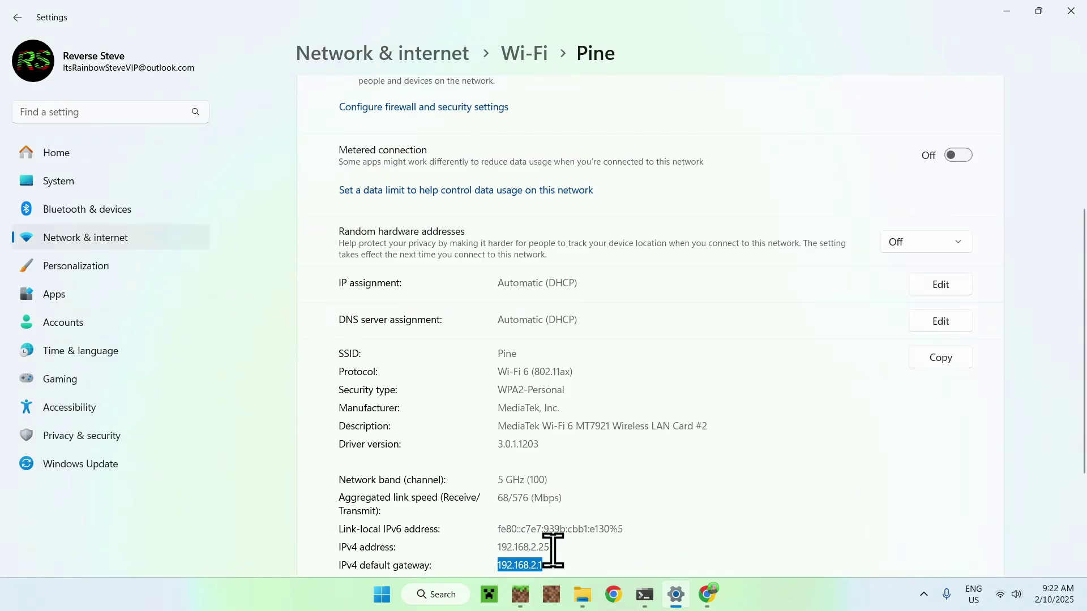
click(706, 594)
Enter local address 192.168.2.25 for the rule, cross-checking the computer's IPv4 address
click(623, 338)
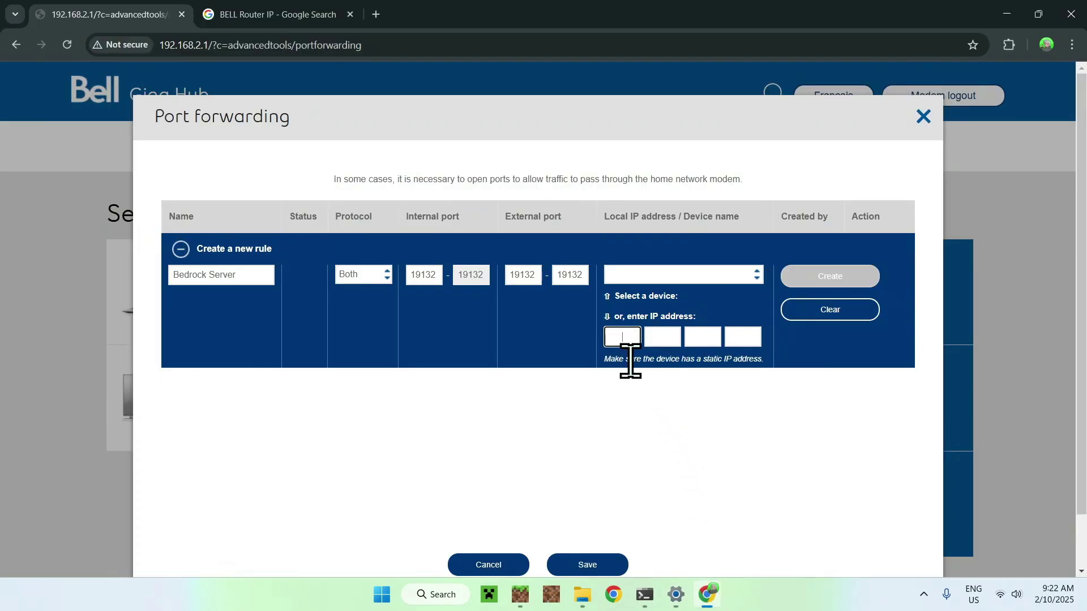
text(192)
click(674, 591)
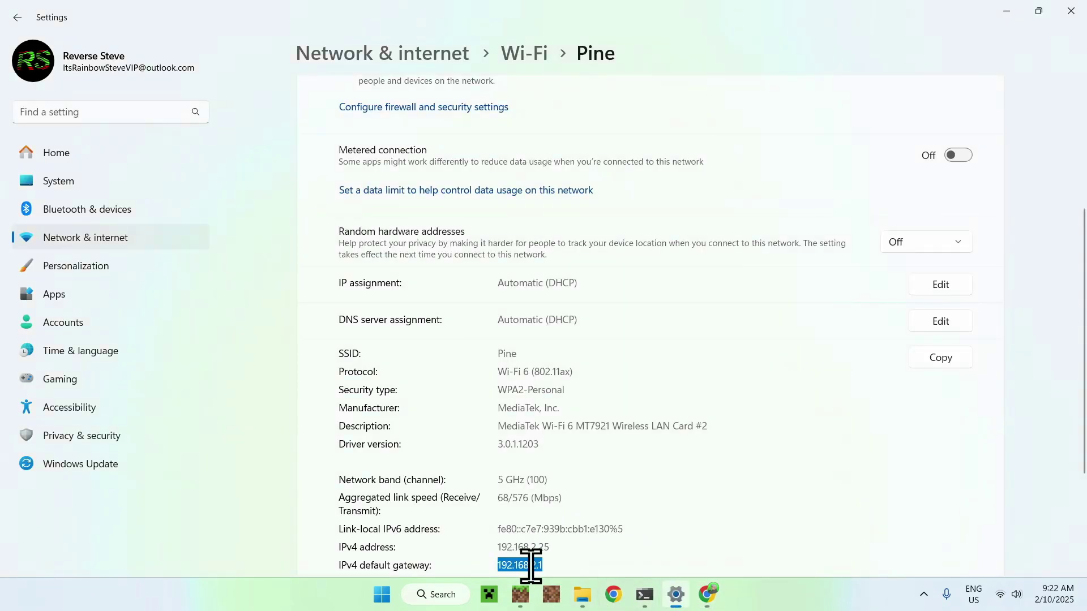
click(706, 594)
click(657, 339)
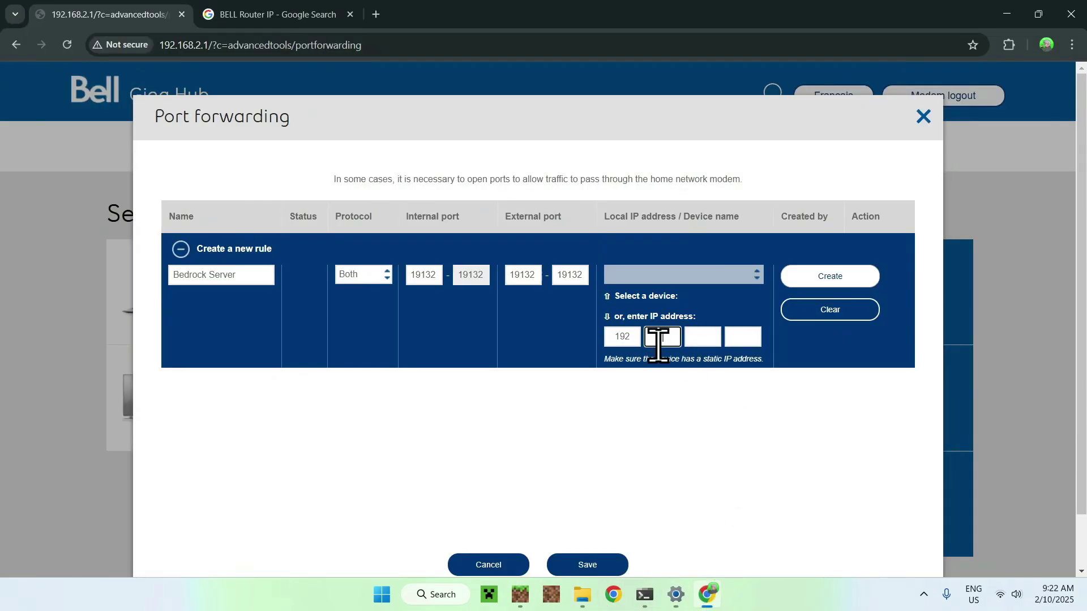
text(168)
click(676, 595)
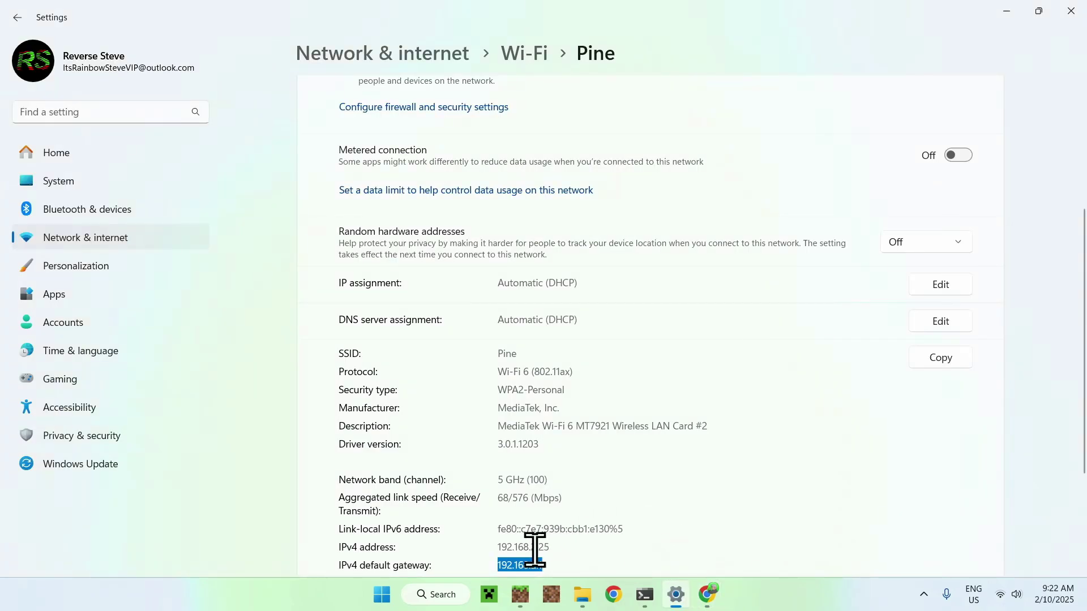
click(707, 594)
click(704, 338)
text(2)
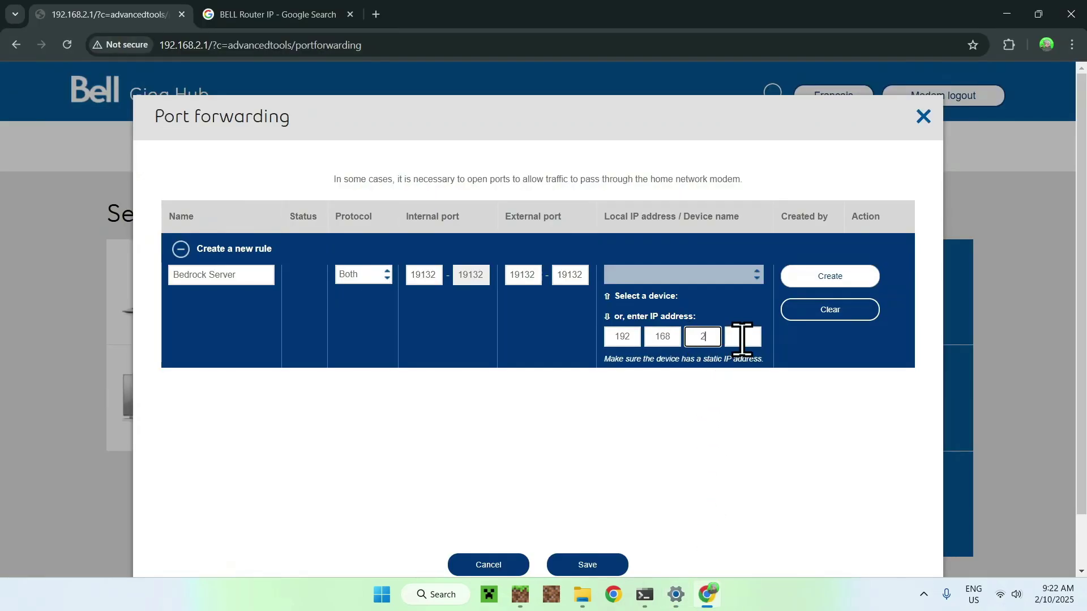
click(742, 338)
text(25)
click(759, 417)
Create the Bedrock Server rule and save the port forwarding changes
click(830, 278)
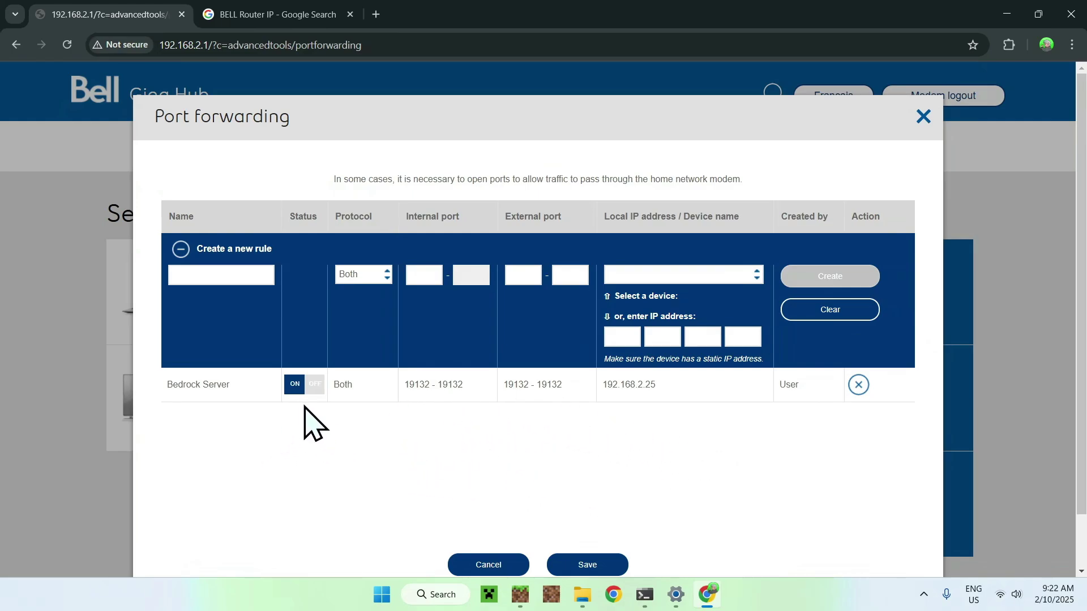
click(588, 566)
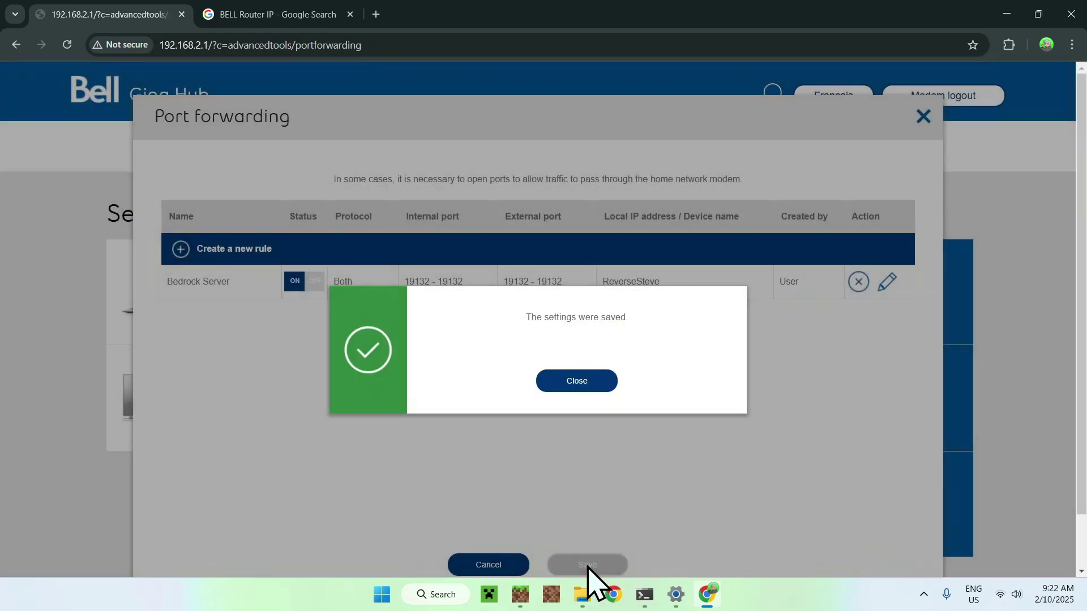
click(575, 381)
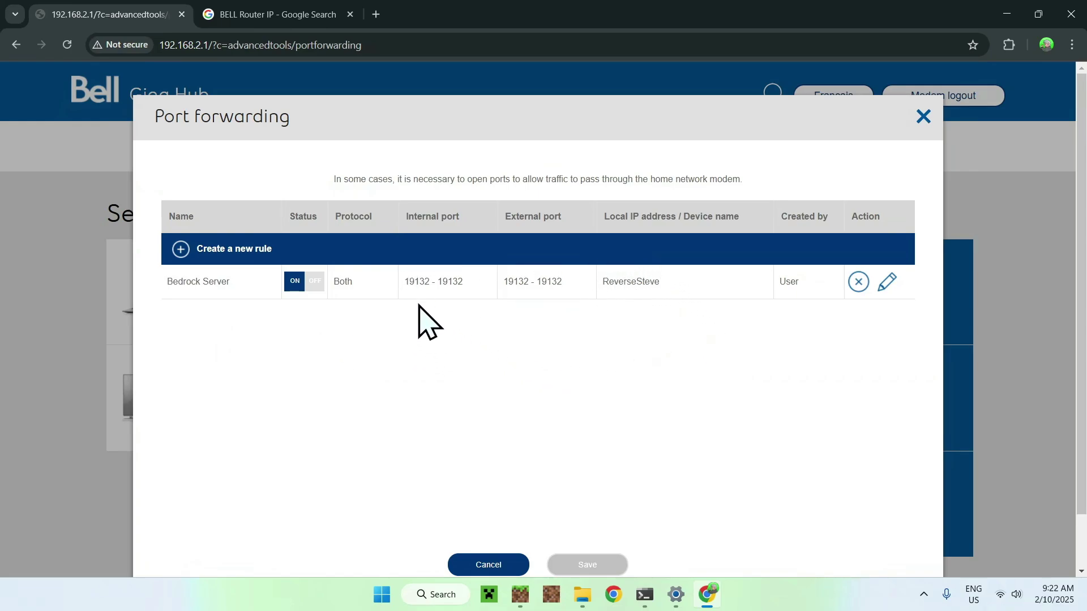
Glance at Minecraft's add-server form, then leave Port forwarding for Advanced tools and settings
click(520, 594)
click(463, 432)
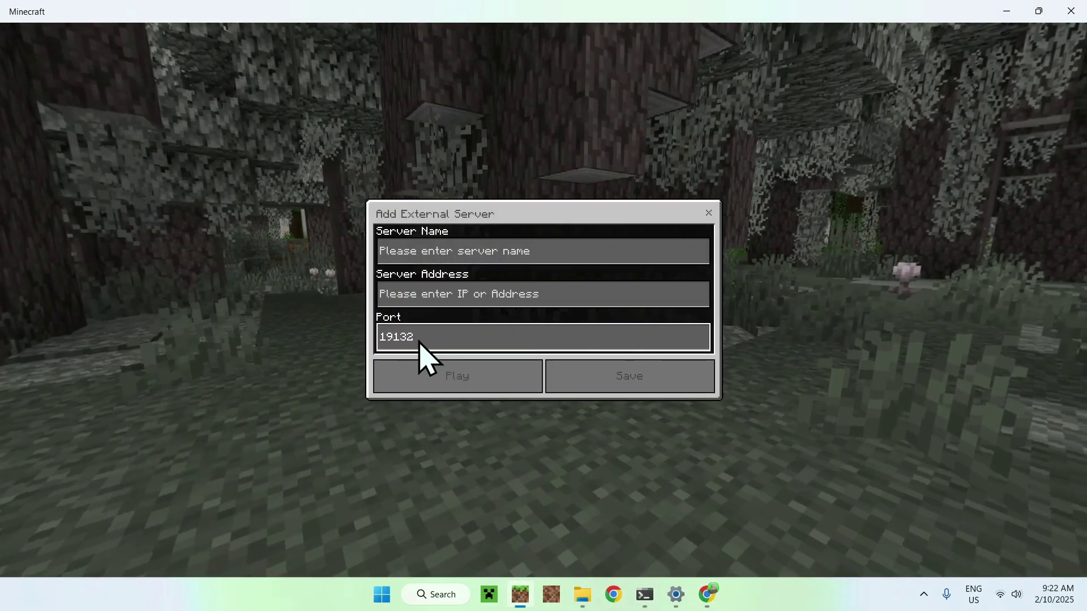
click(718, 213)
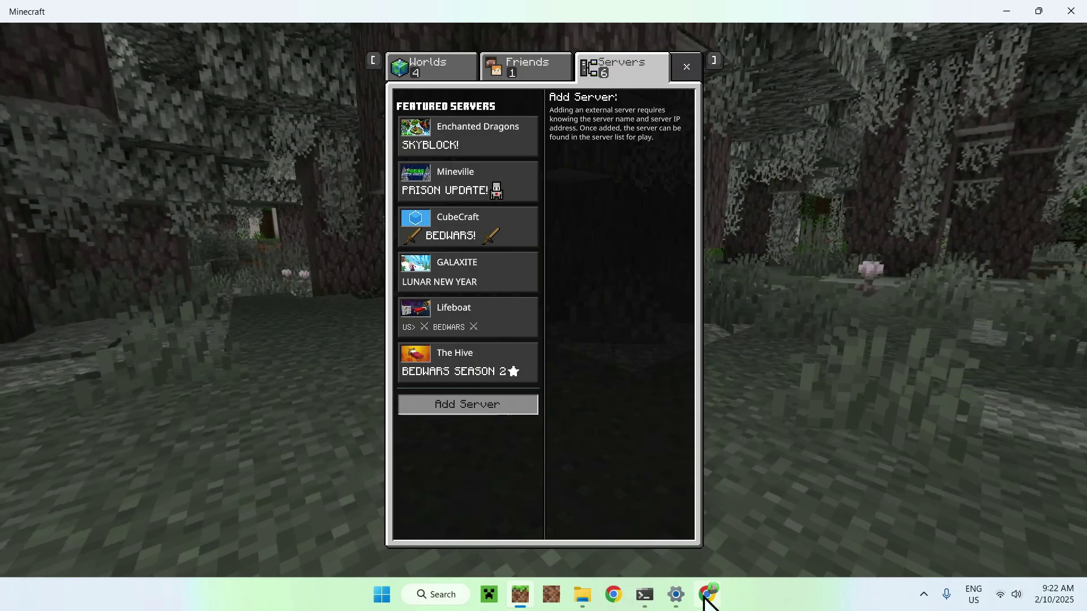
click(707, 595)
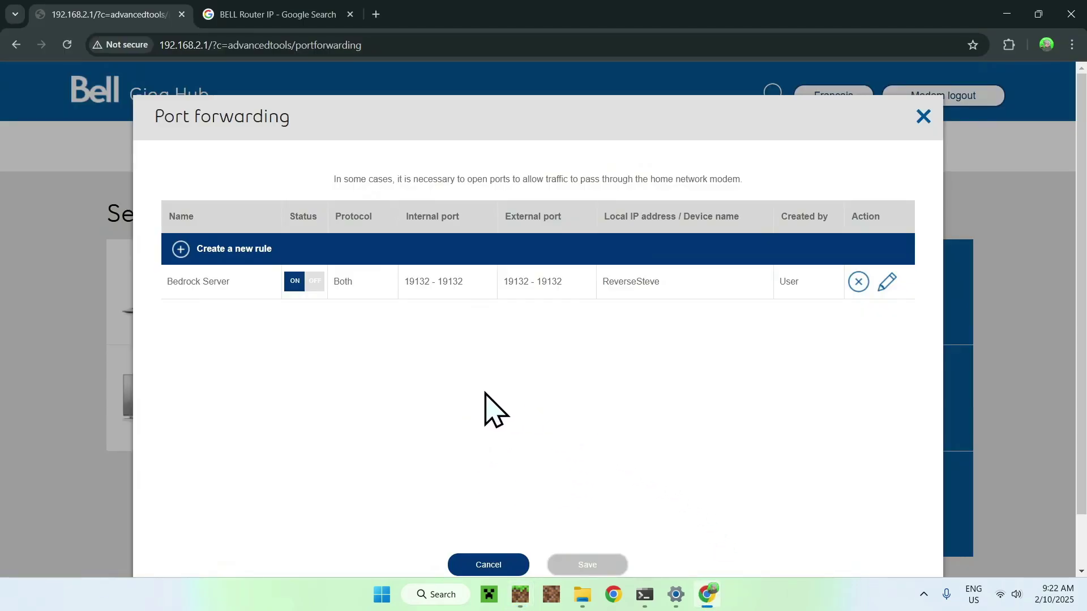
click(488, 565)
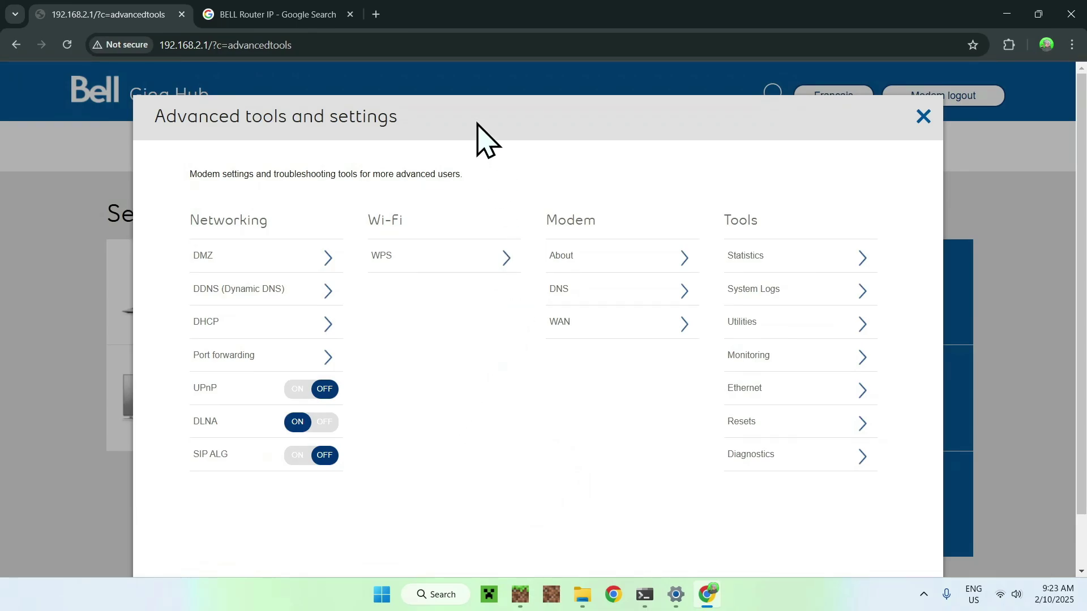
Search Google for 'What's My IP' in a new tab
click(375, 15)
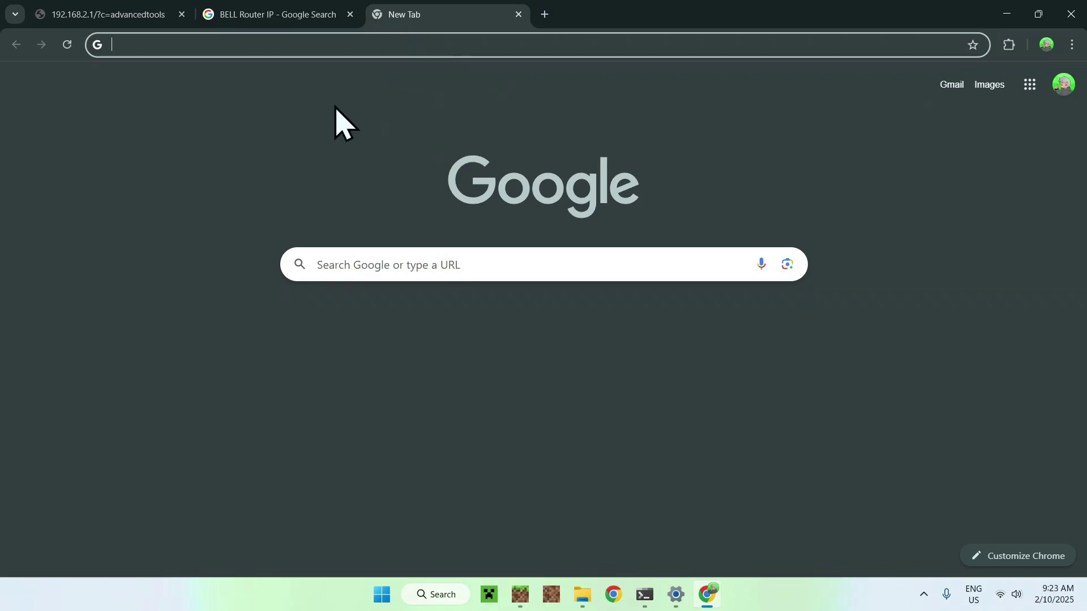
click(368, 264)
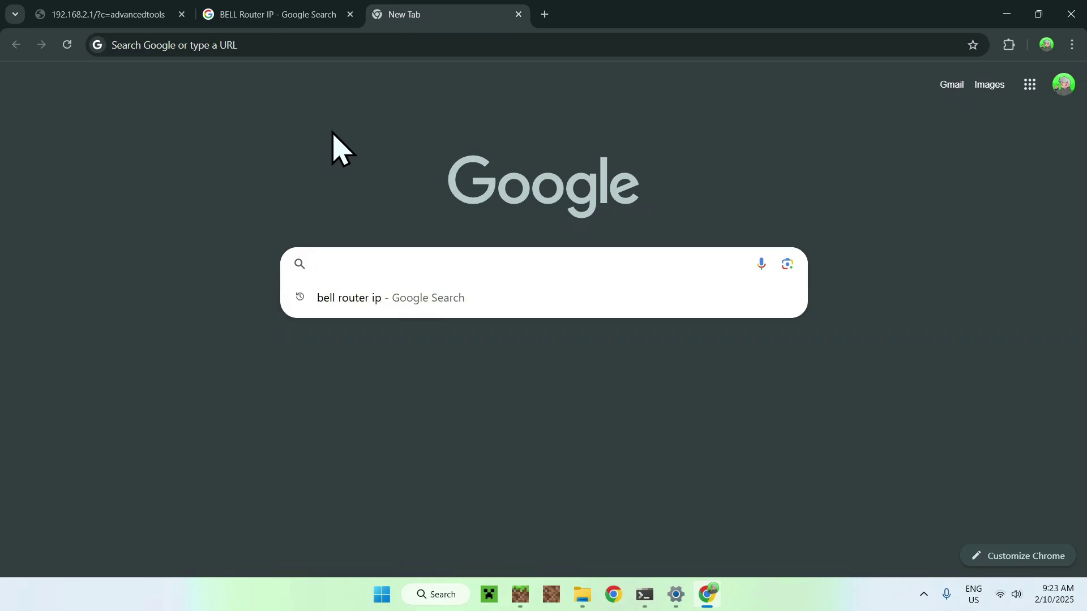
text(What's My IP)
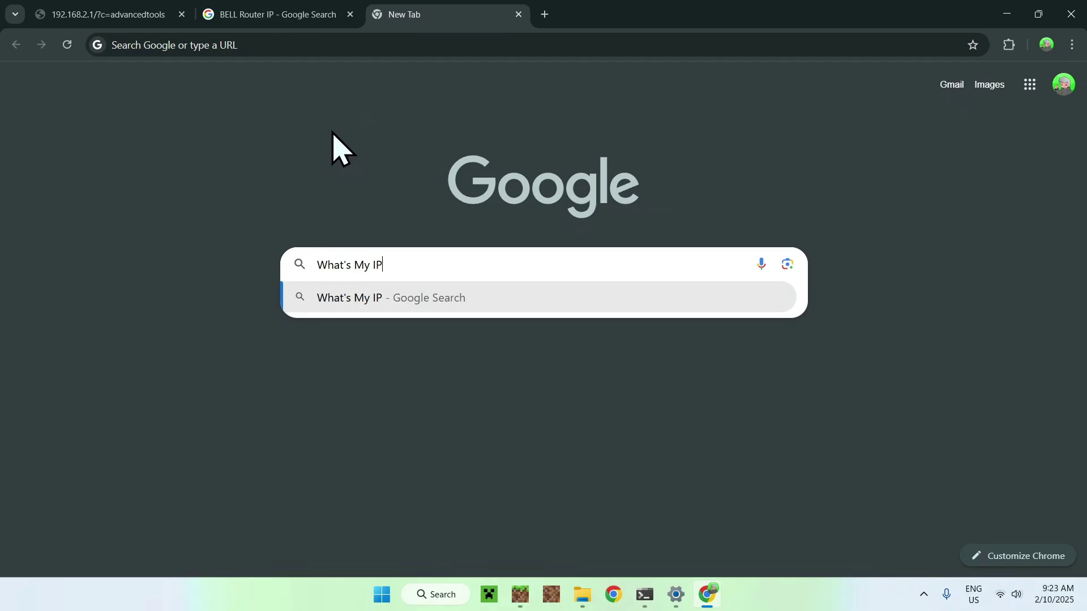
key(Return)
scroll(82, 210, down, 1)
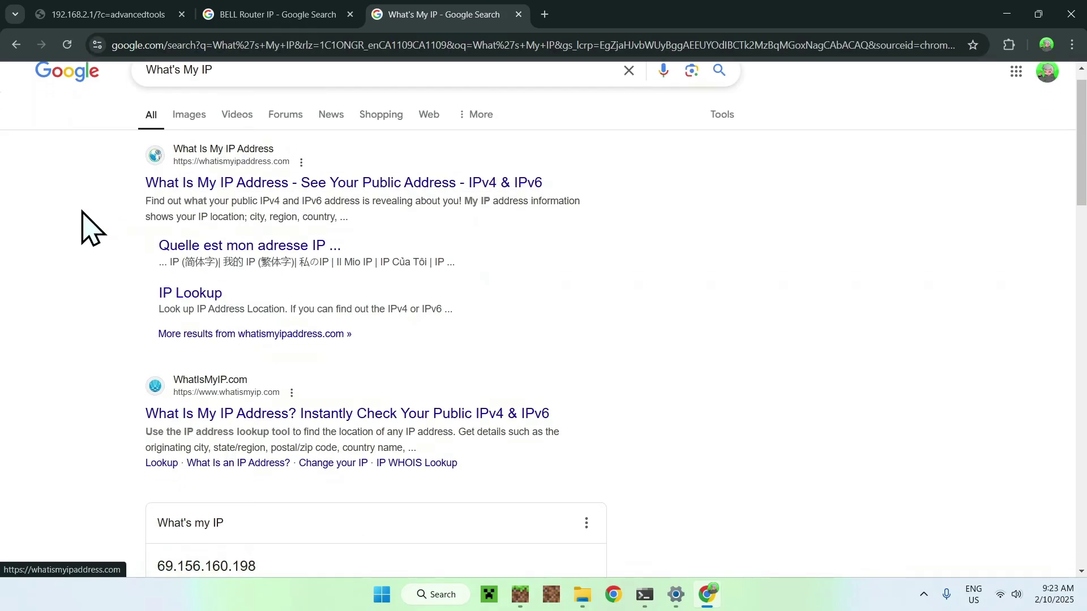
scroll(83, 212, down, 2)
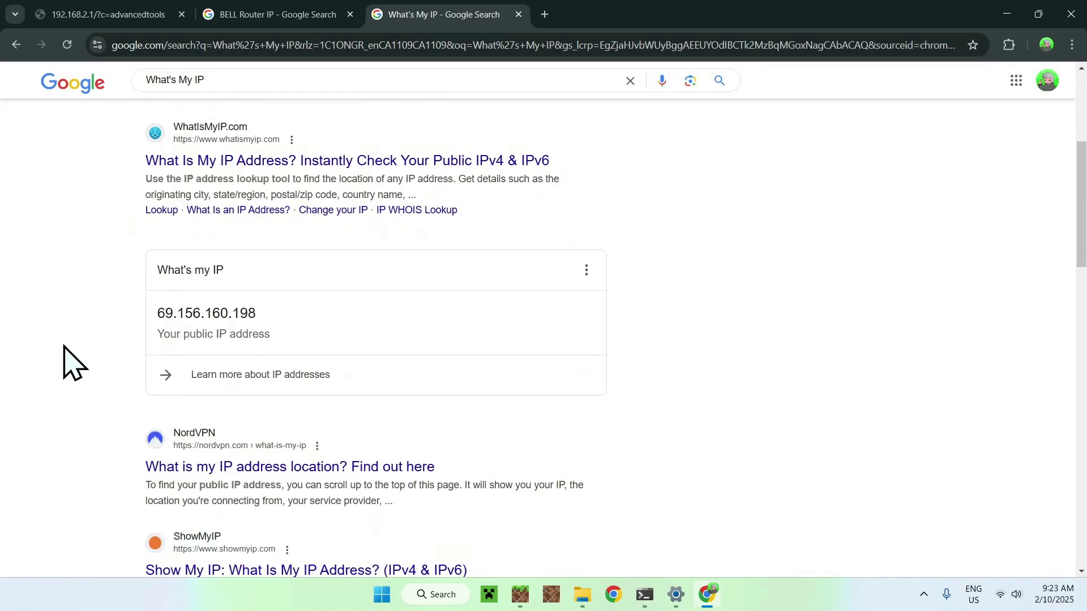
scroll(71, 361, down, 8)
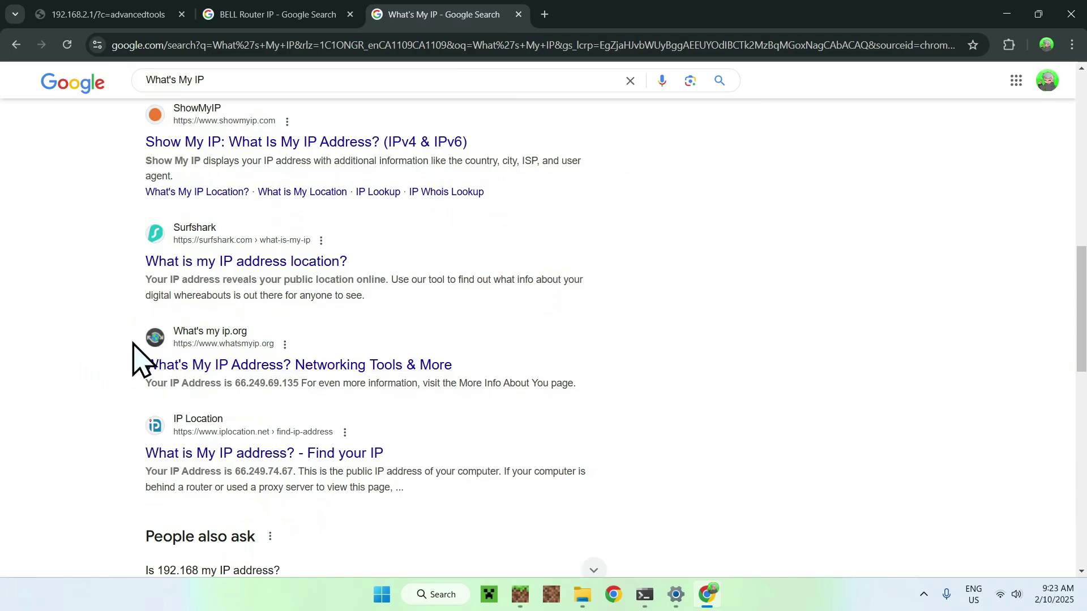
click(242, 375)
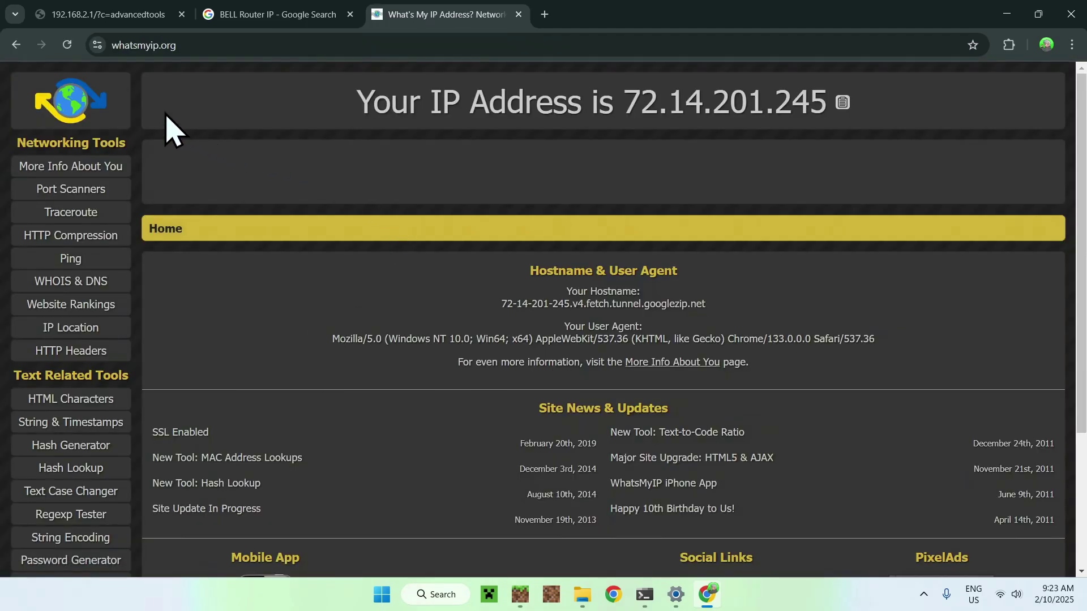
click(69, 45)
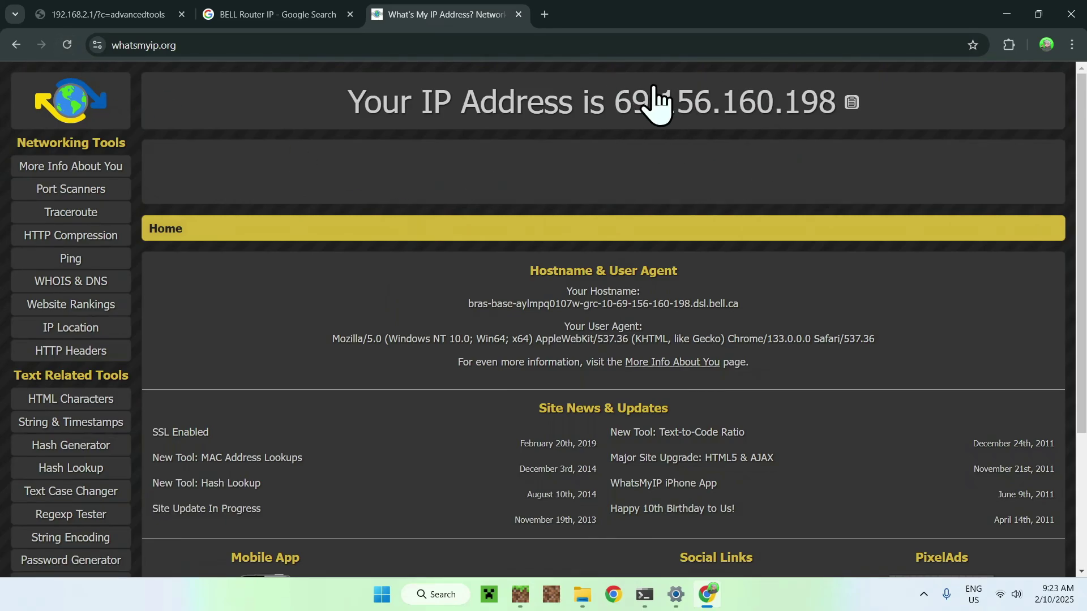
click(619, 111)
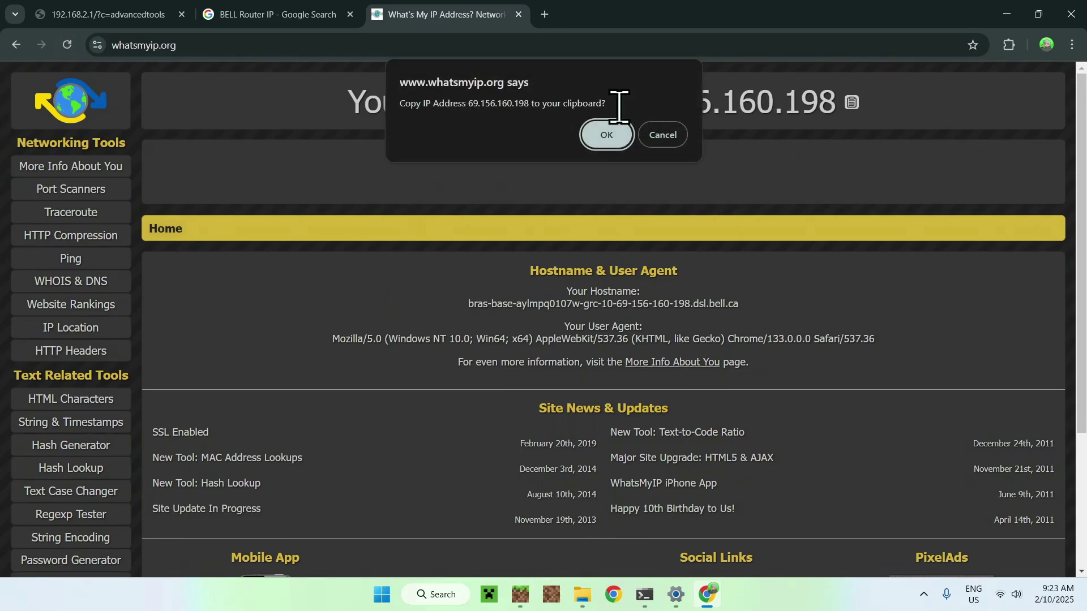
click(605, 136)
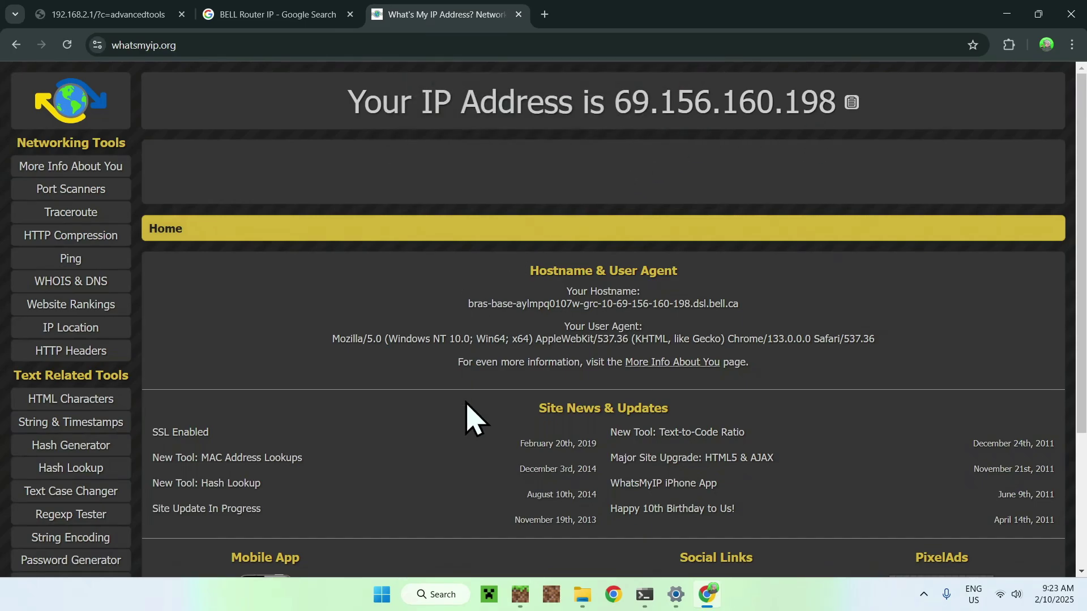
click(521, 594)
click(470, 406)
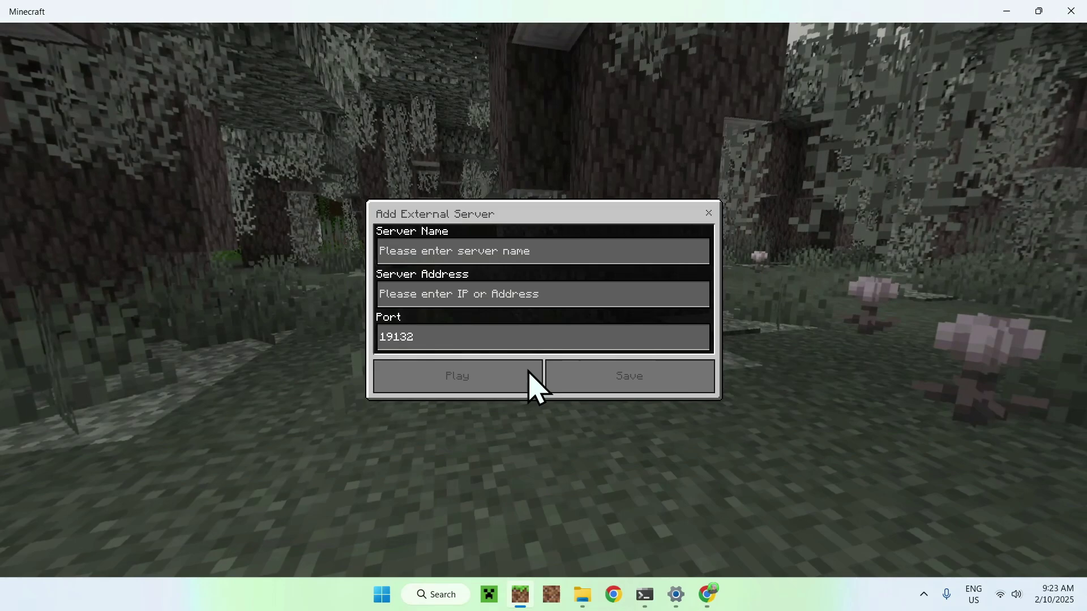
click(498, 293)
text(69.156.160.198)
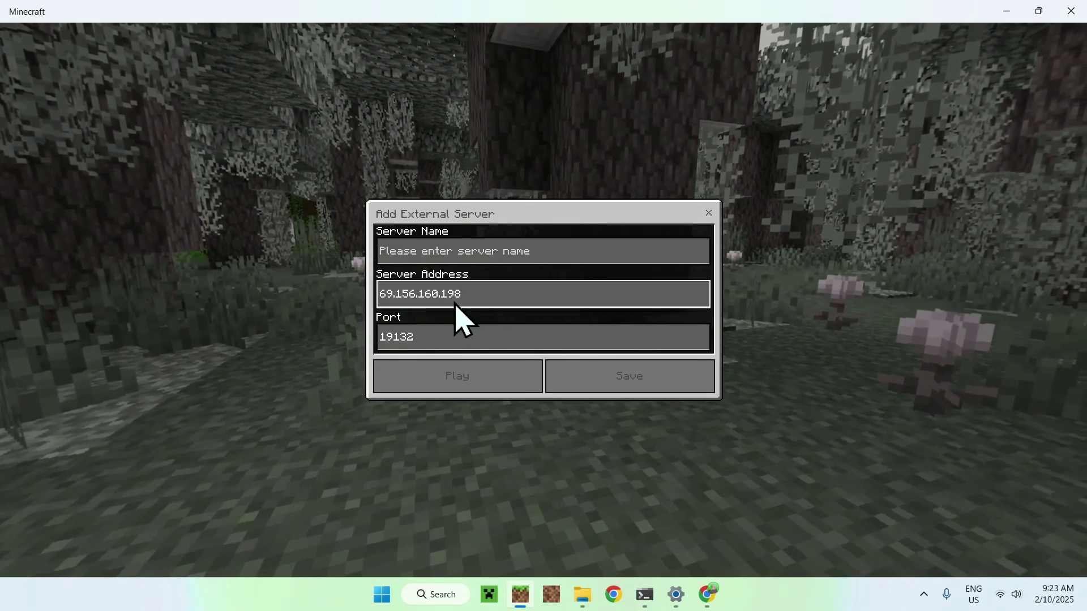
click(436, 252)
text(D)
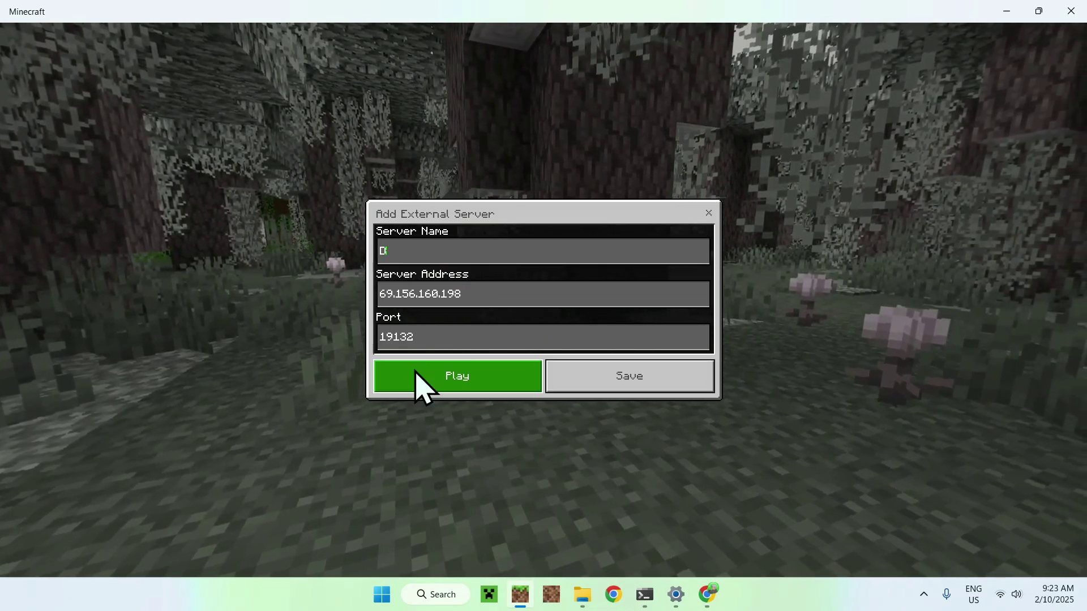
click(634, 385)
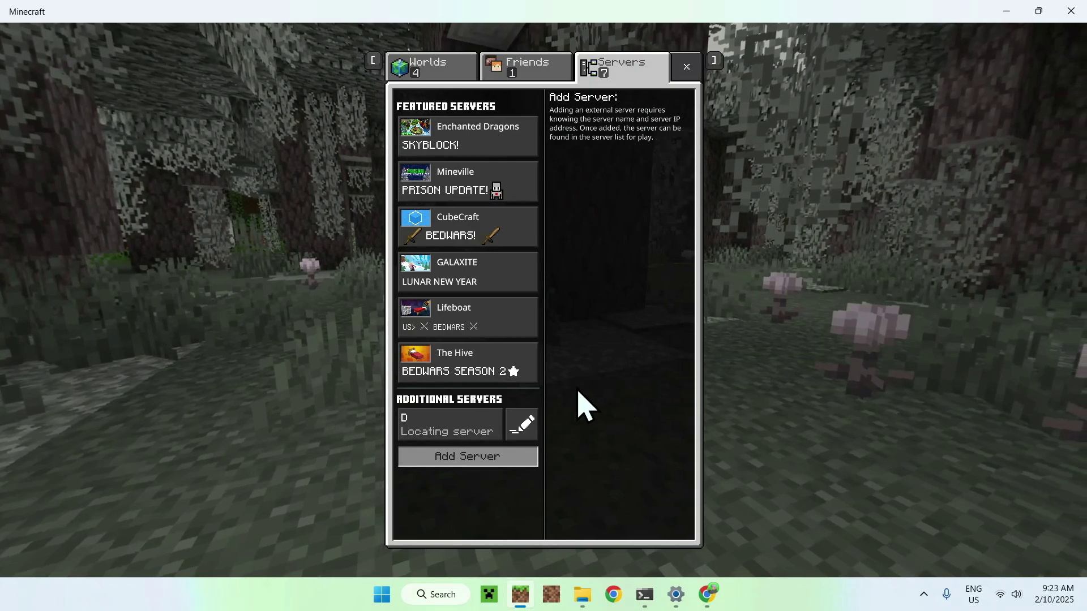
Join server D, walk across the savanna, then Save & Quit to the server list
click(442, 431)
click(618, 146)
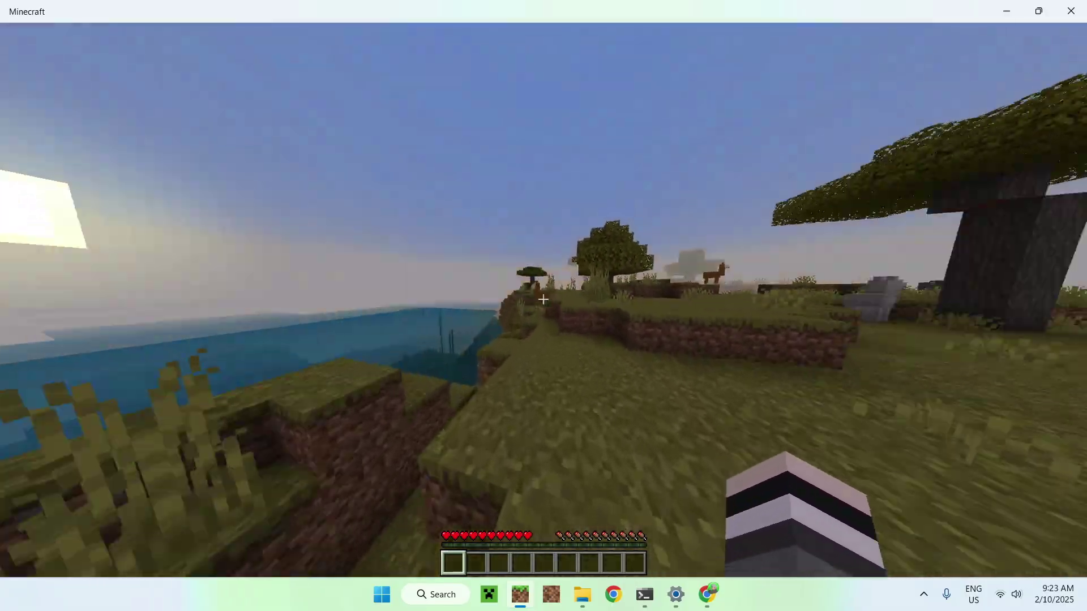
key(w)
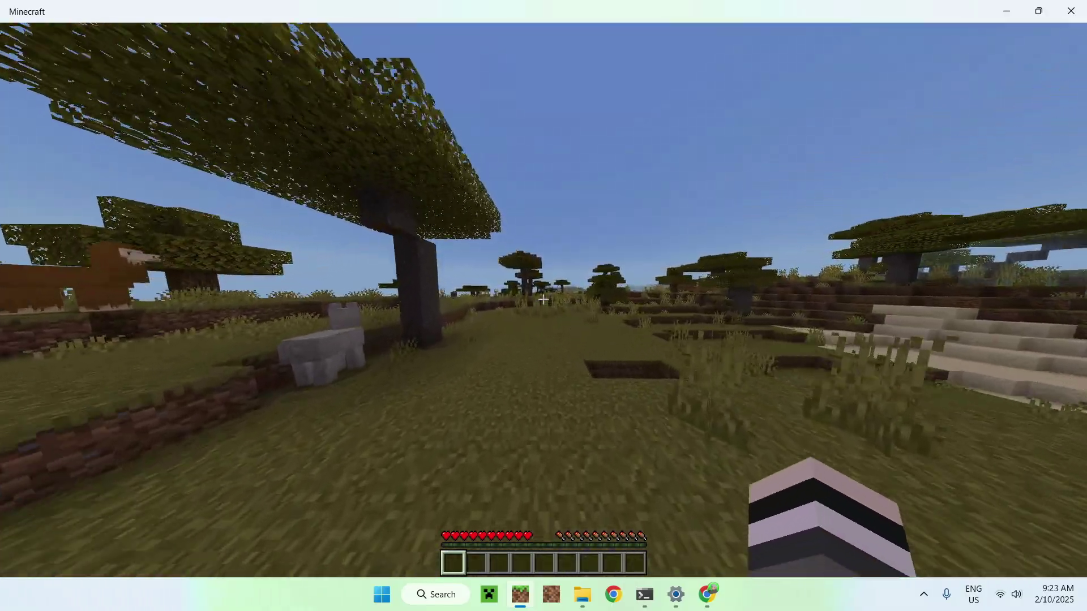
key(w)
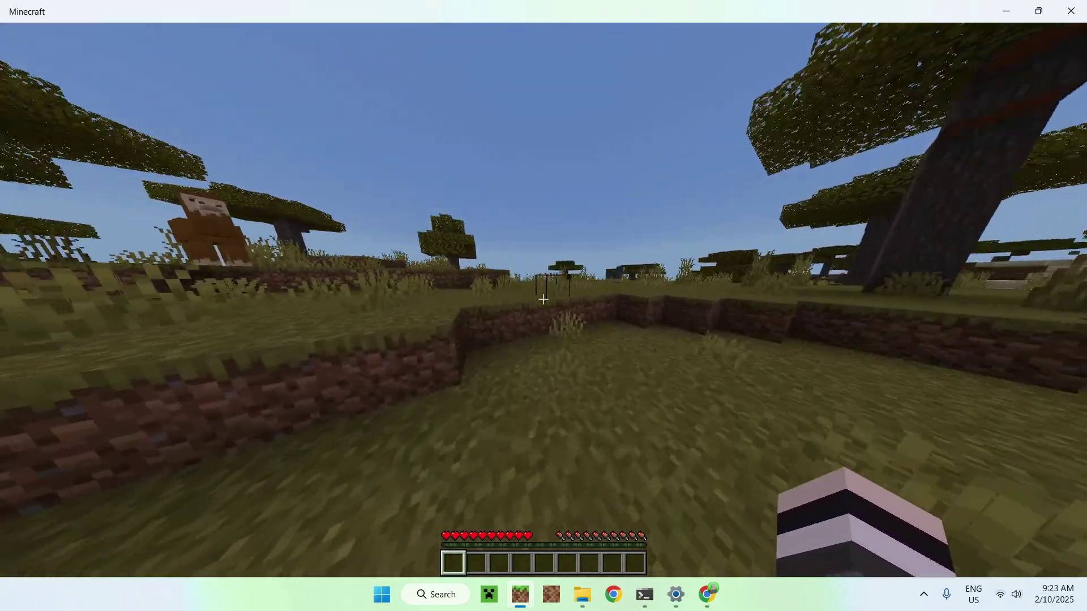
key(w)
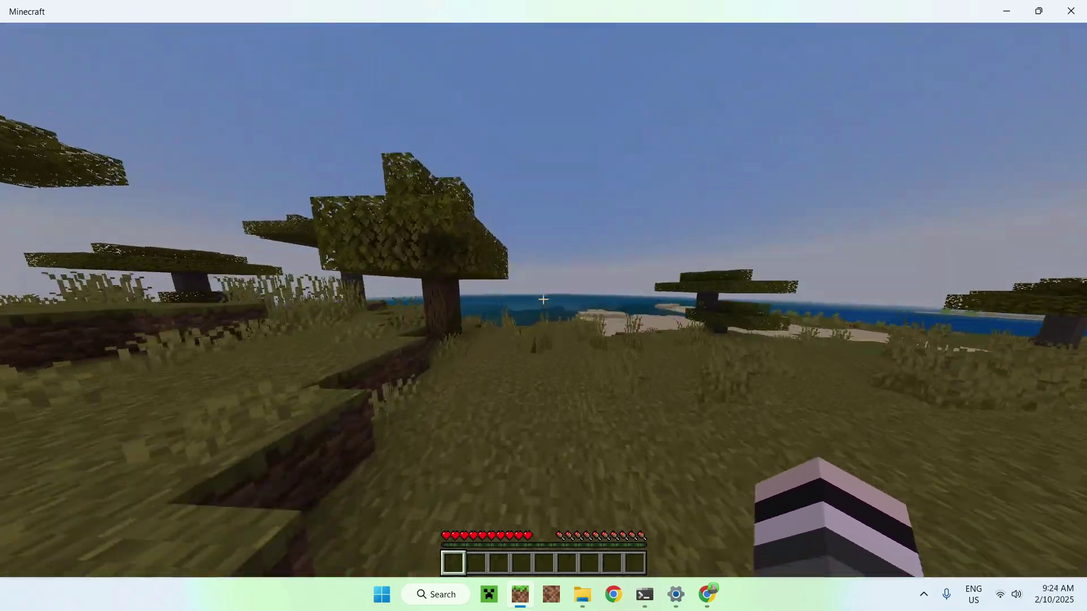
key(w)
key(Escape)
click(570, 352)
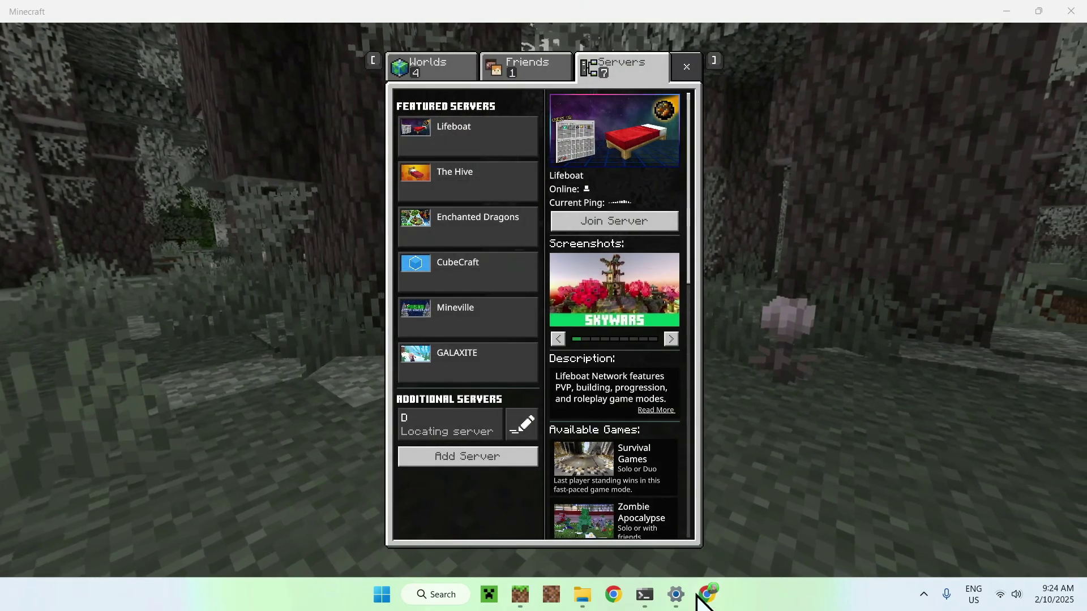
Search 'Minecraft Server Status' in a new Chrome tab and open the mcsrvstat.us result
click(702, 595)
click(539, 15)
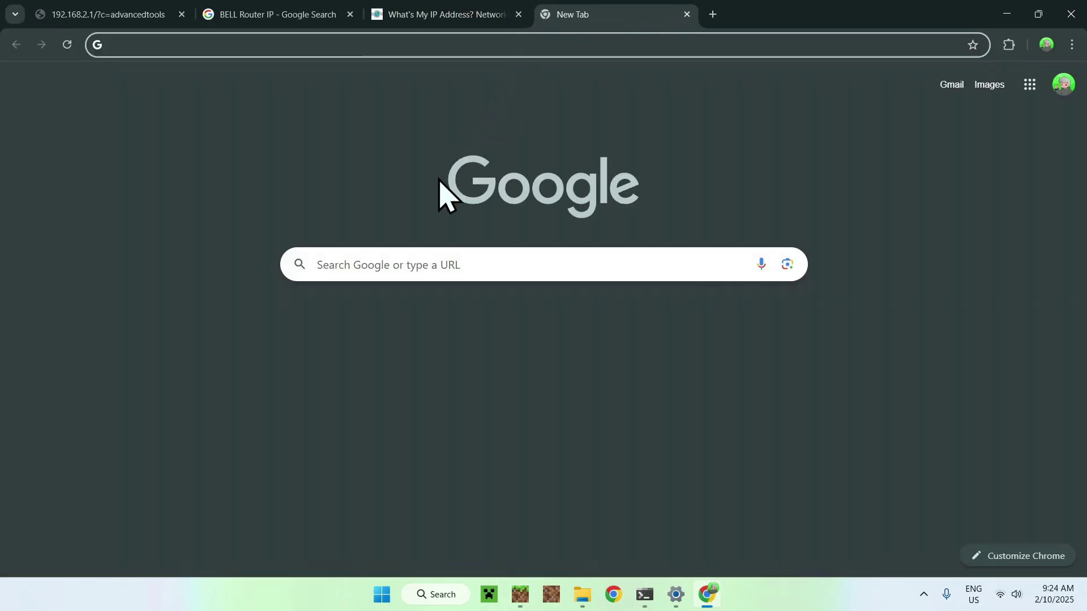
click(373, 260)
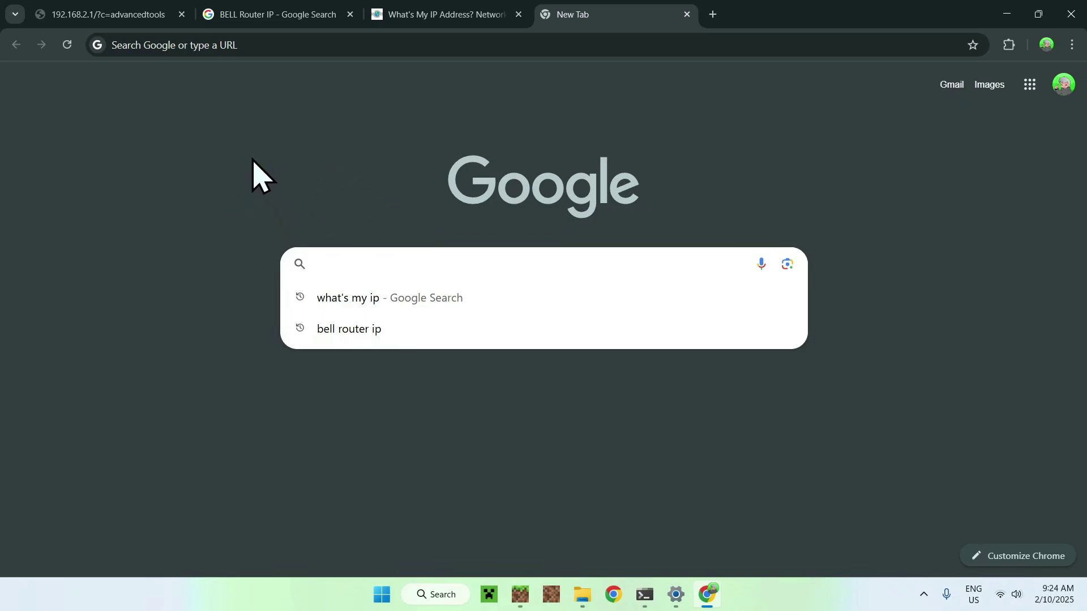
text(Minecraft Server Status)
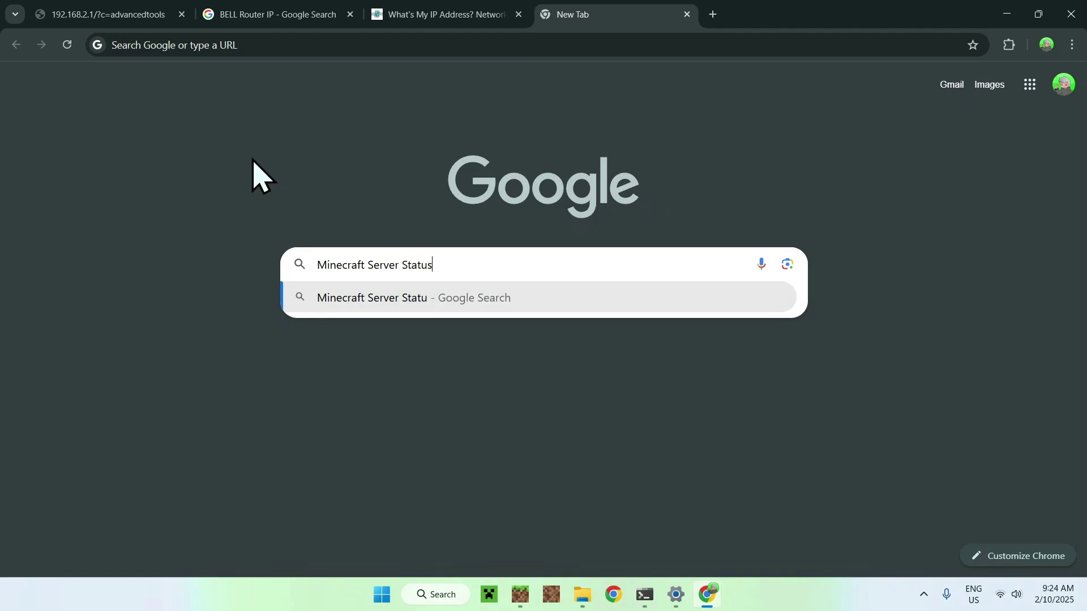
key(Return)
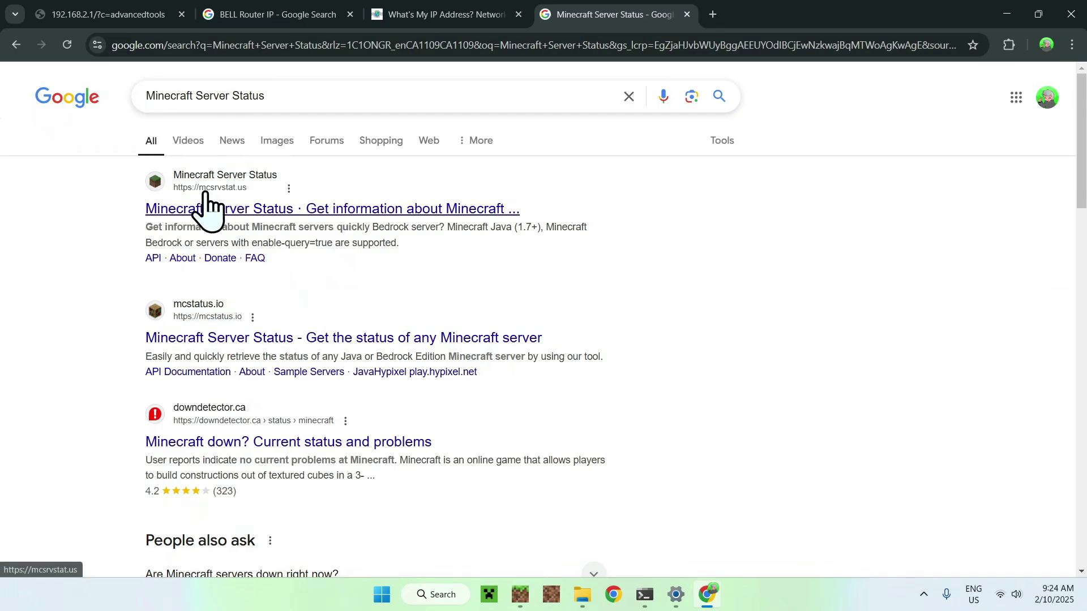
click(229, 213)
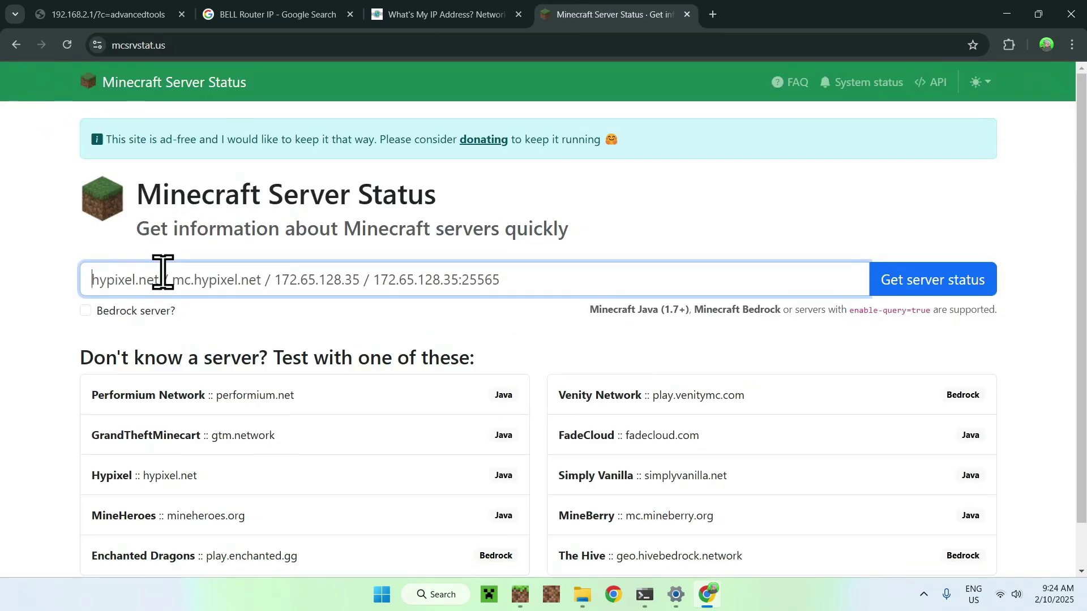
Look up 69.156.160.198 as a Bedrock server and review its players, version and gamemode
text(69.156.160.198)
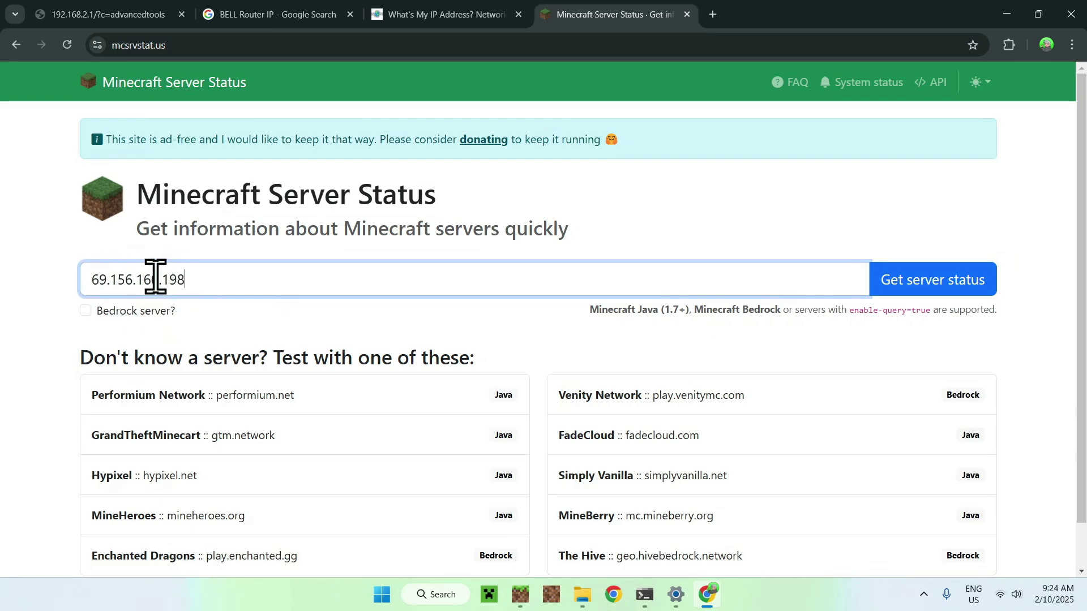
click(86, 311)
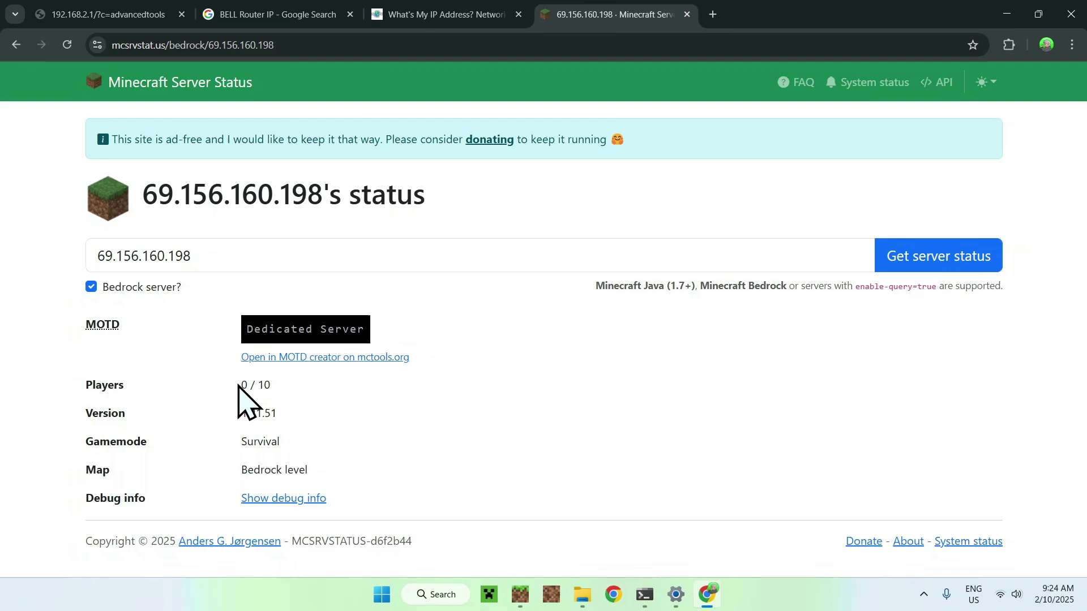
drag(238, 386, 326, 485)
Try appending ':1' to the lookup address, then clear the field
double_click(220, 255)
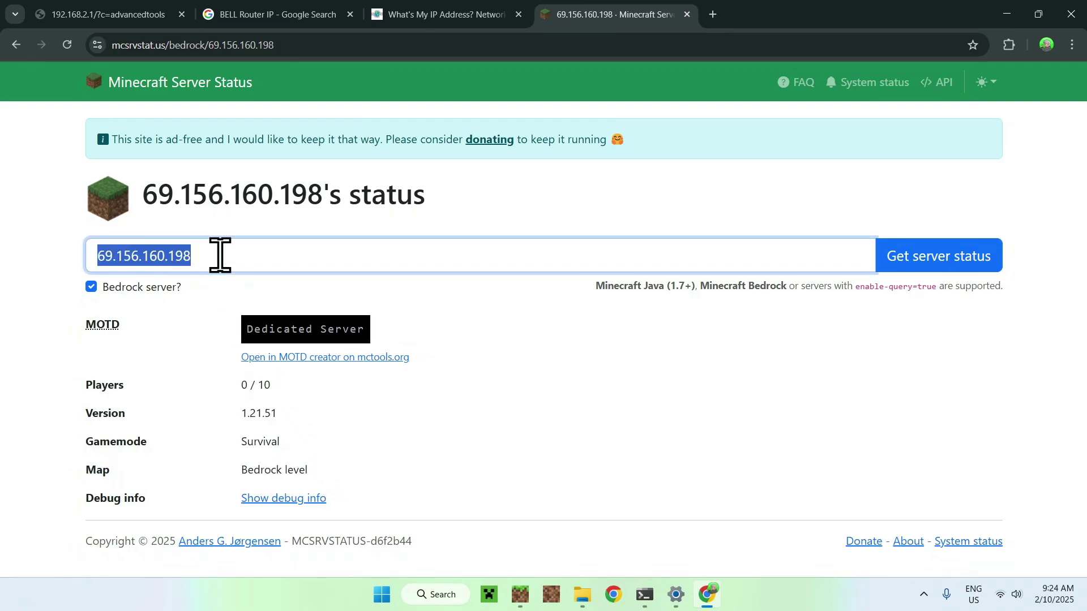
click(253, 261)
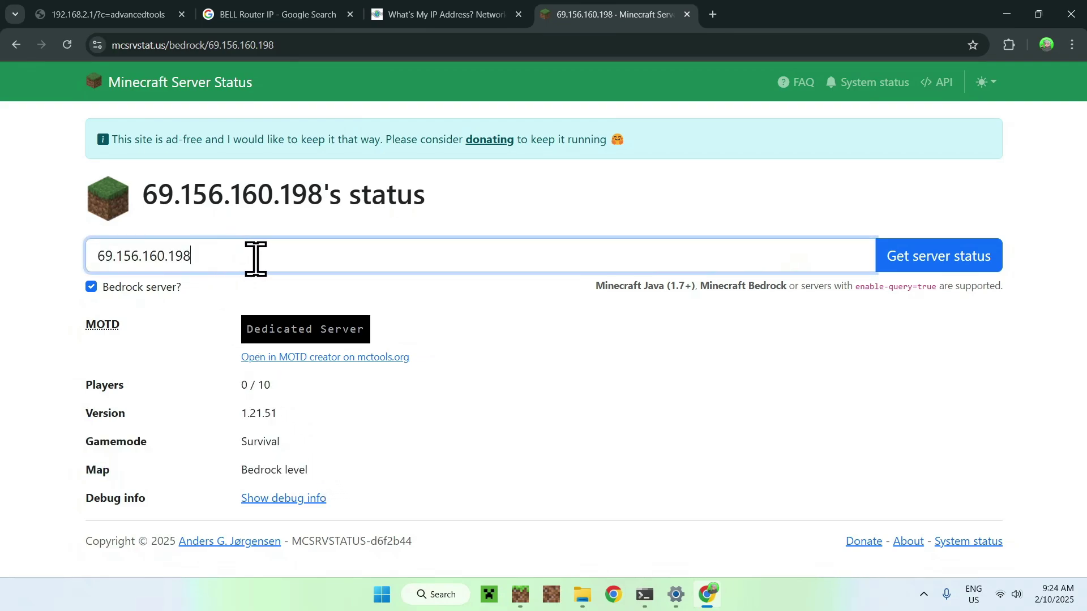
text(:11111)
key(ctrl+a)
key(BackSpace)
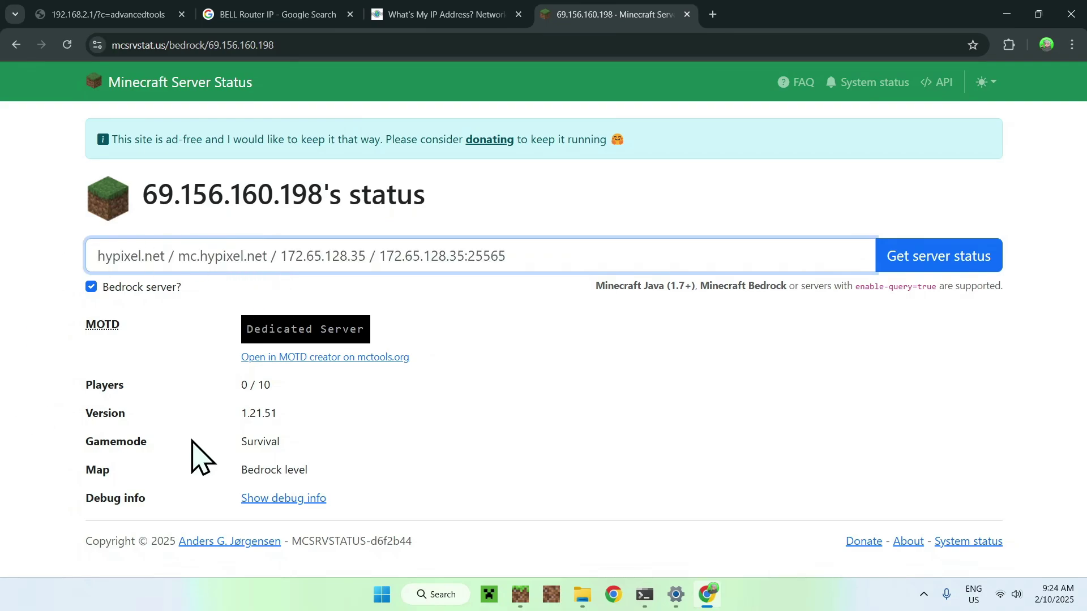
Highlight the Dedicated Server message, the mcsrvstat.us domain and the server IP heading
drag(246, 328, 358, 334)
click(152, 39)
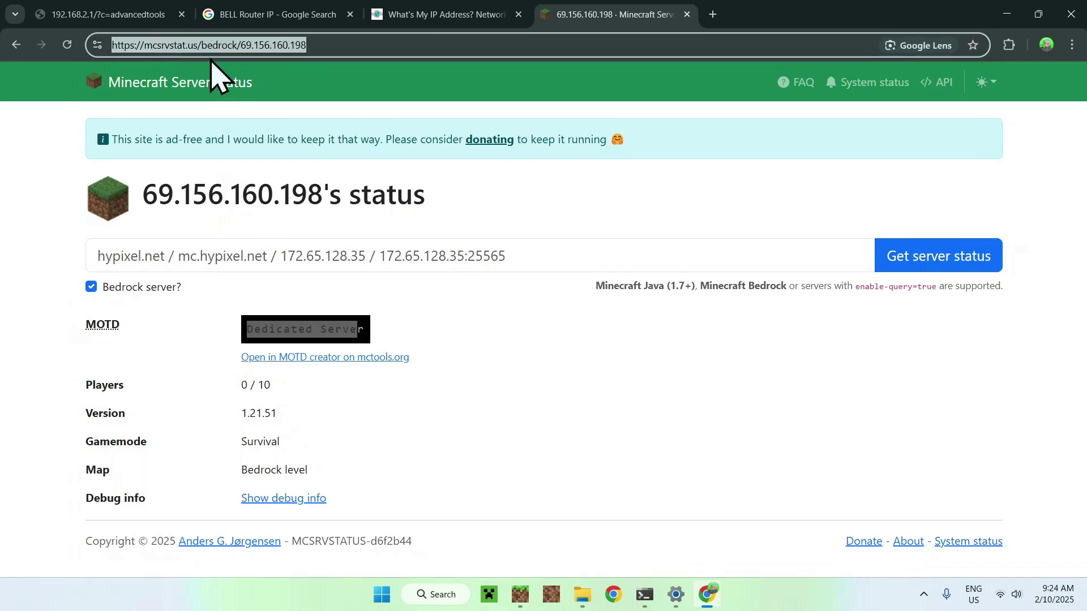
drag(198, 47, 74, 50)
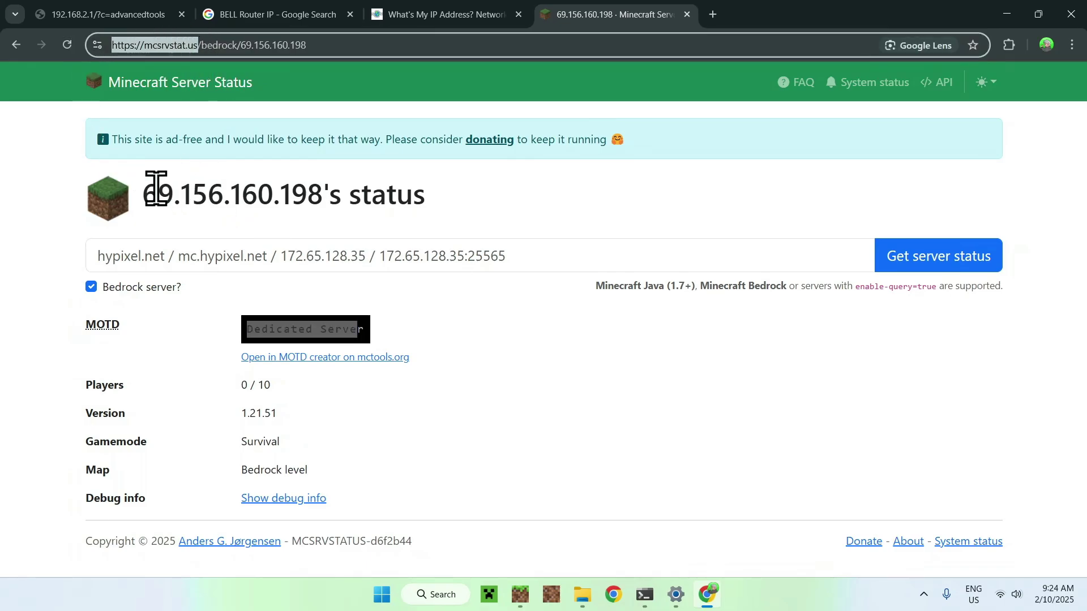
drag(143, 192, 549, 217)
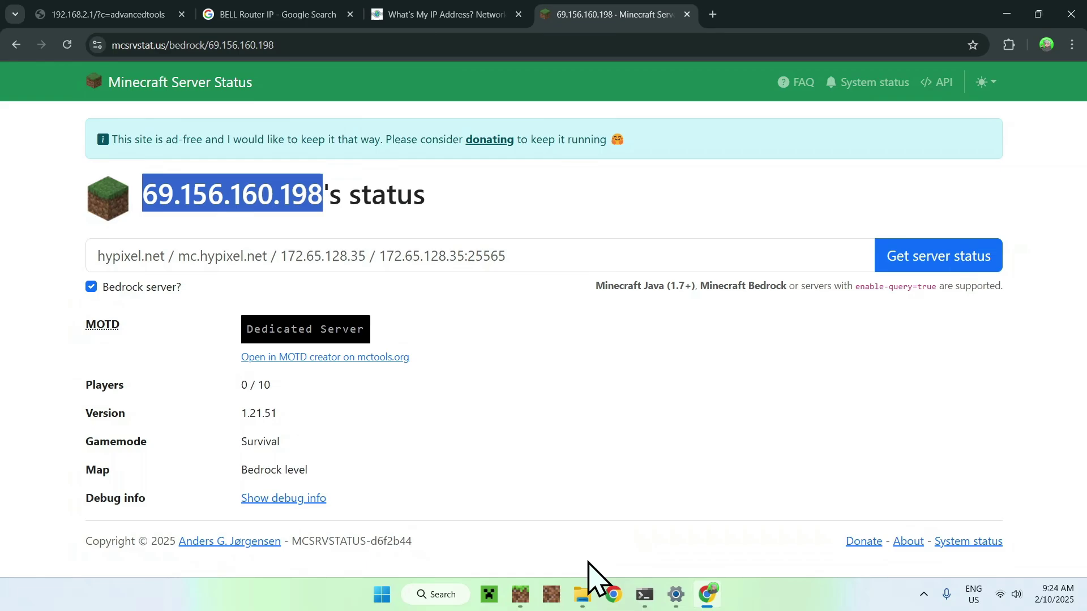
click(521, 594)
Rejoin server D and show the player in front-facing third-person view in the night savanna
click(484, 430)
click(620, 143)
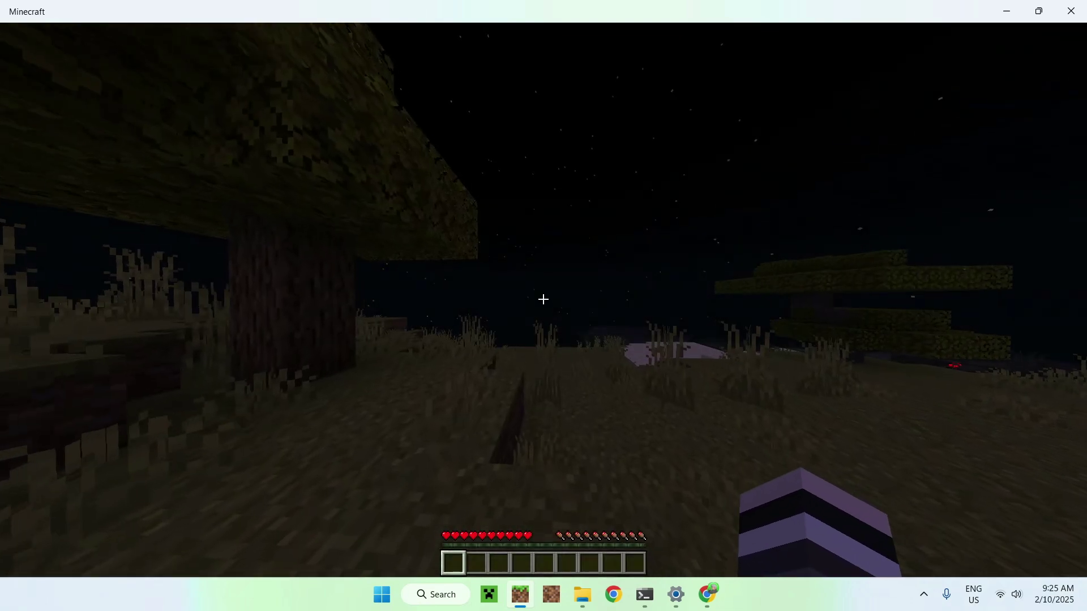
key(F5)
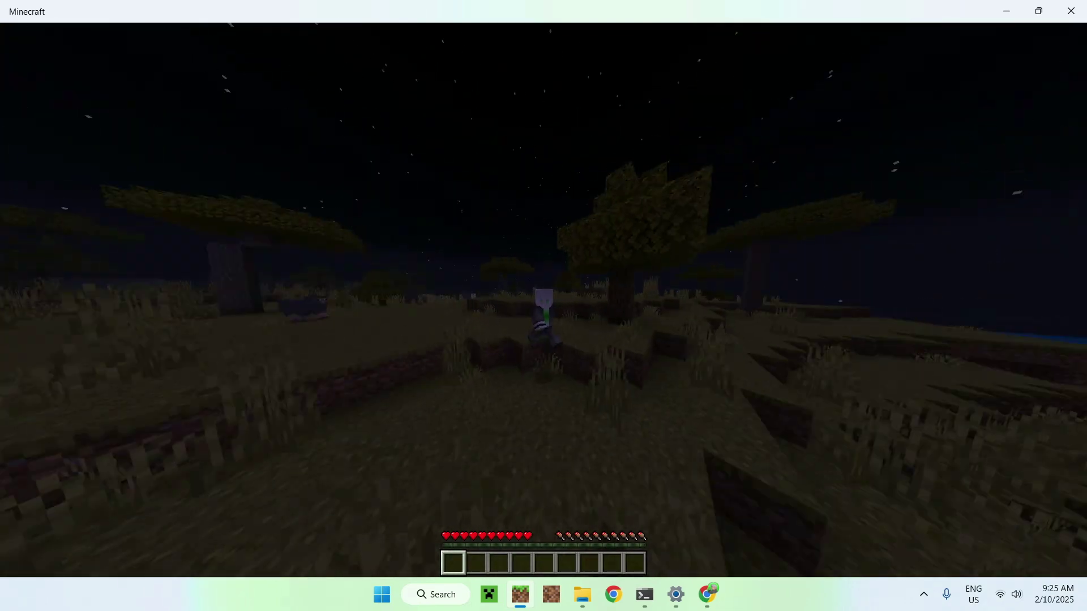
key(F5)
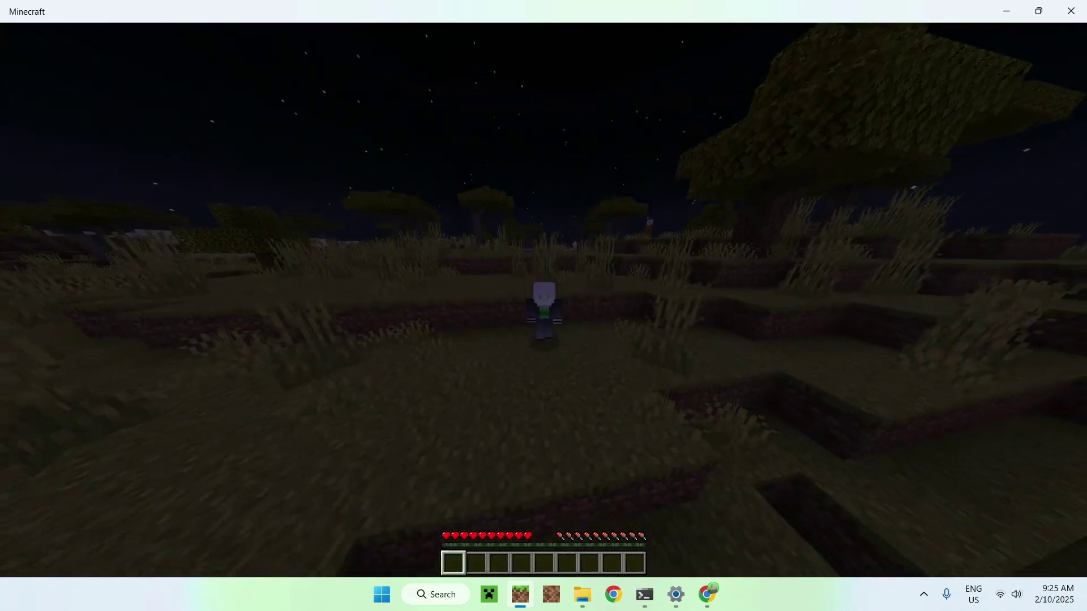
key(w)
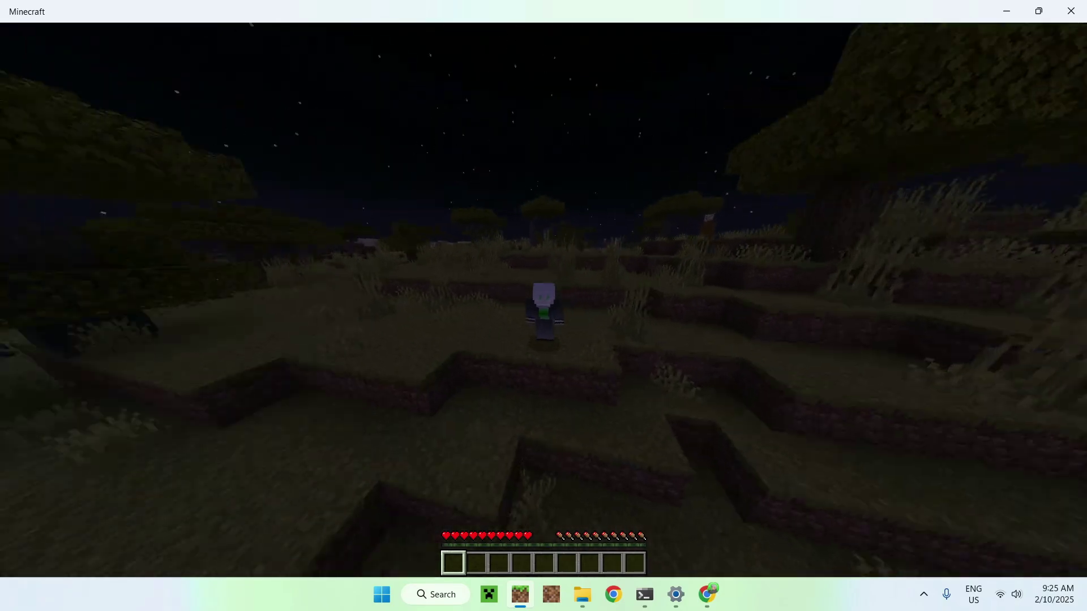
key(w)
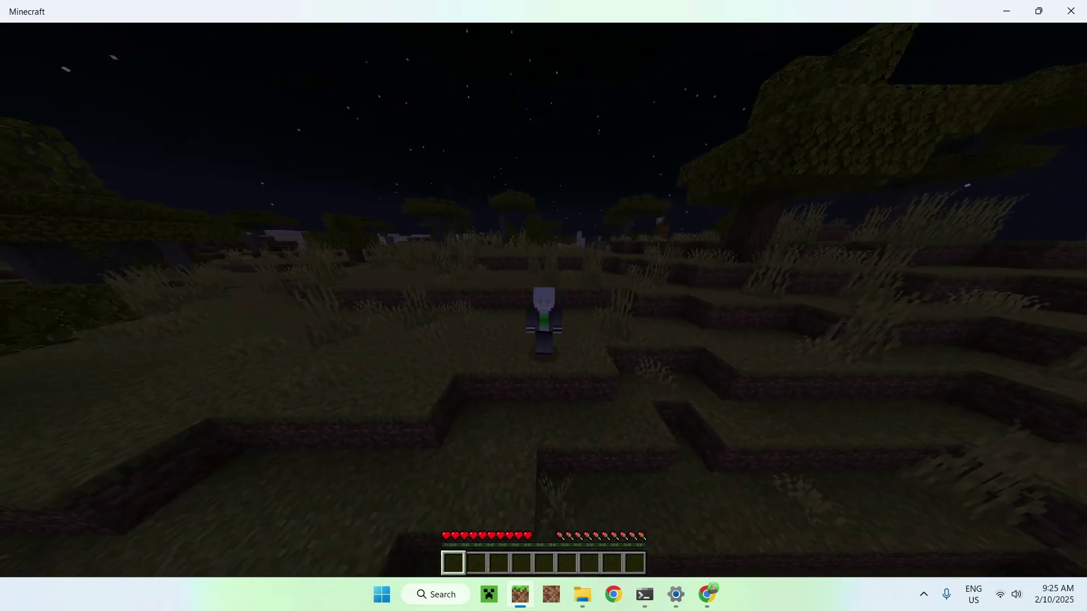